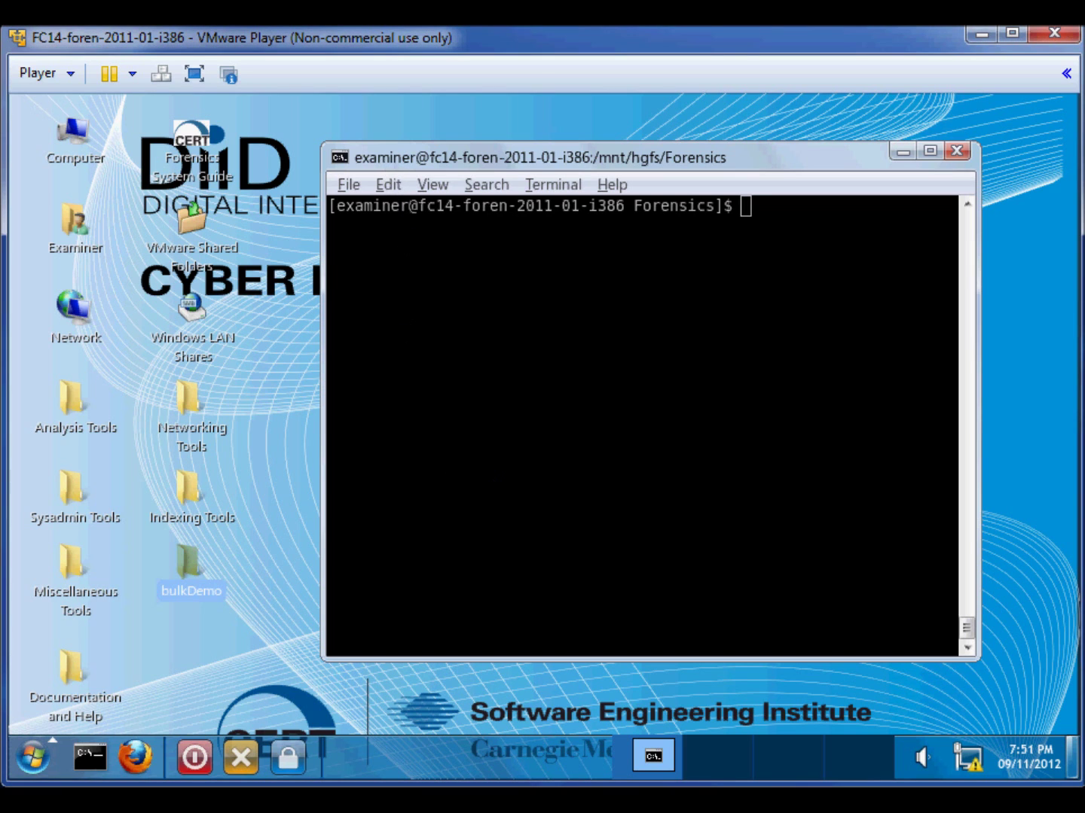
# Reposition the terminal window on the Fedora VM desktop
pyautogui.moveTo(386, 162)
pyautogui.mouseDown()
pyautogui.moveTo(418, 308)
pyautogui.moveTo(367, 295)
pyautogui.moveTo(356, 201)
pyautogui.moveTo(372, 165)
pyautogui.mouseUp()
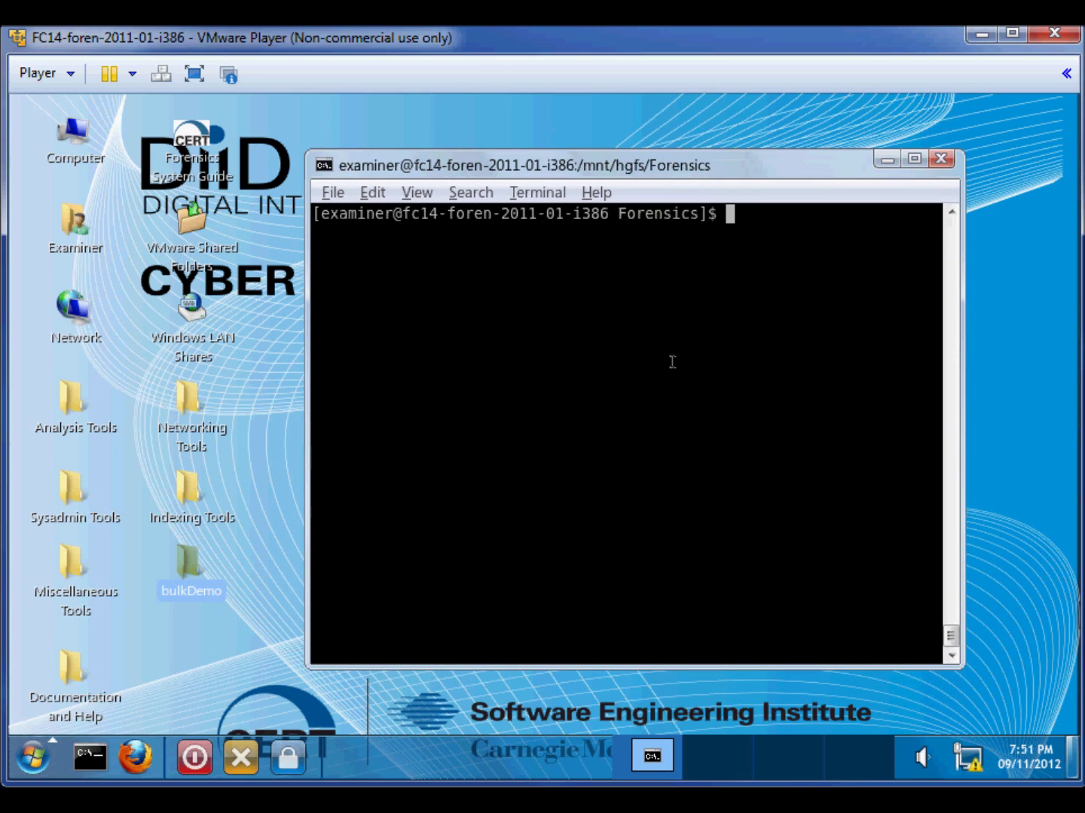
# Tab-complete bulk_extractor to list bulk_extractor, bulk_extractor.py and bulk_extractor_viewer, then erase the text
pyautogui.write('bulk_extractor')
pyautogui.press('Tab')
pyautogui.press('Tab')
pyautogui.press('Tab')
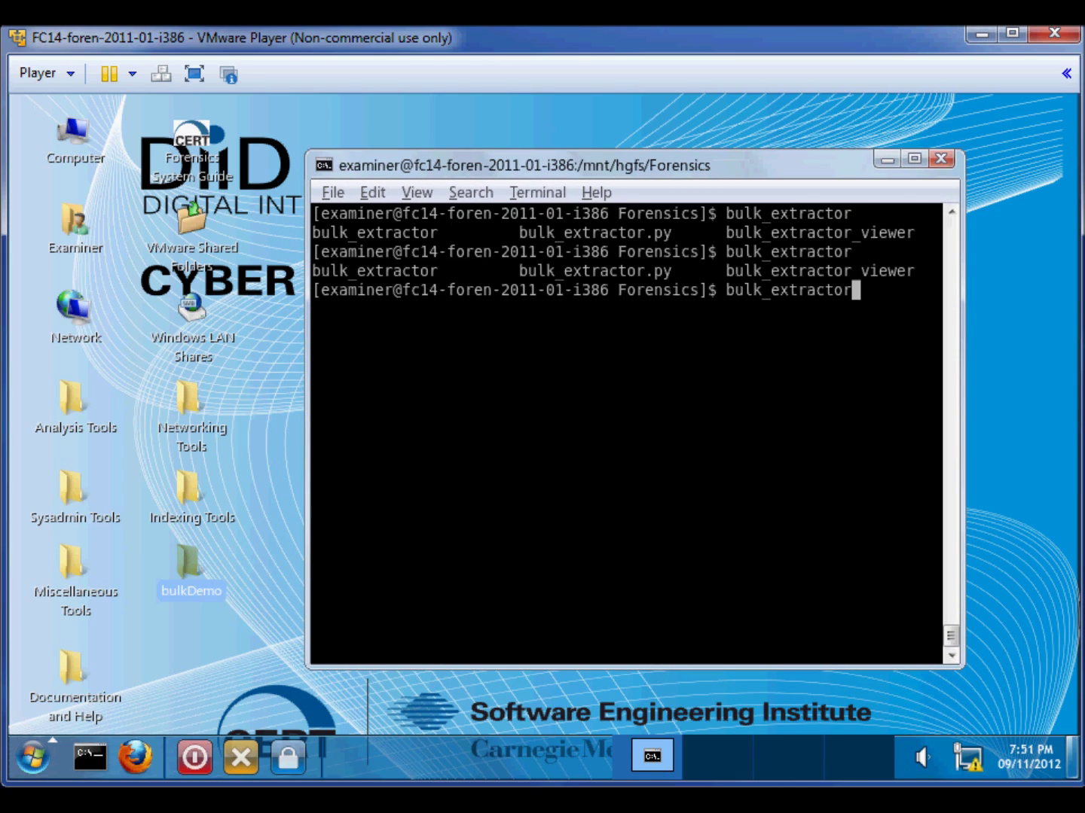
pyautogui.moveTo(889, 274); pyautogui.dragTo(779, 274)
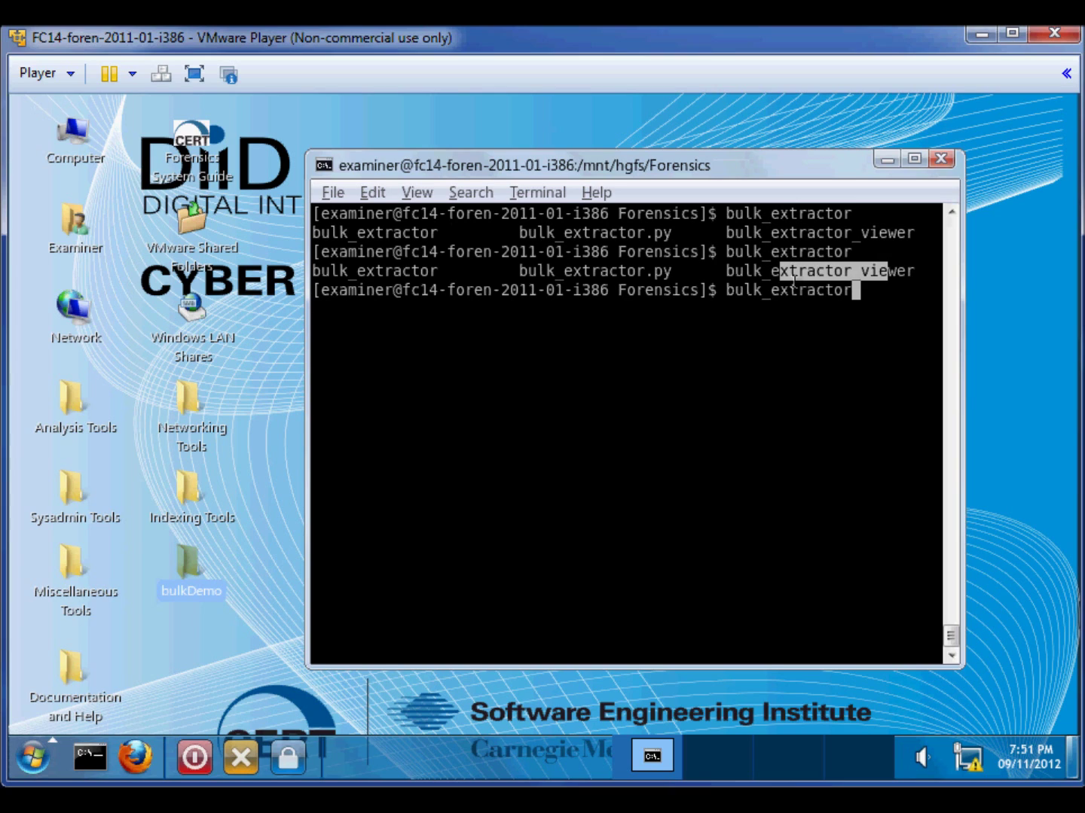
pyautogui.click(784, 274)
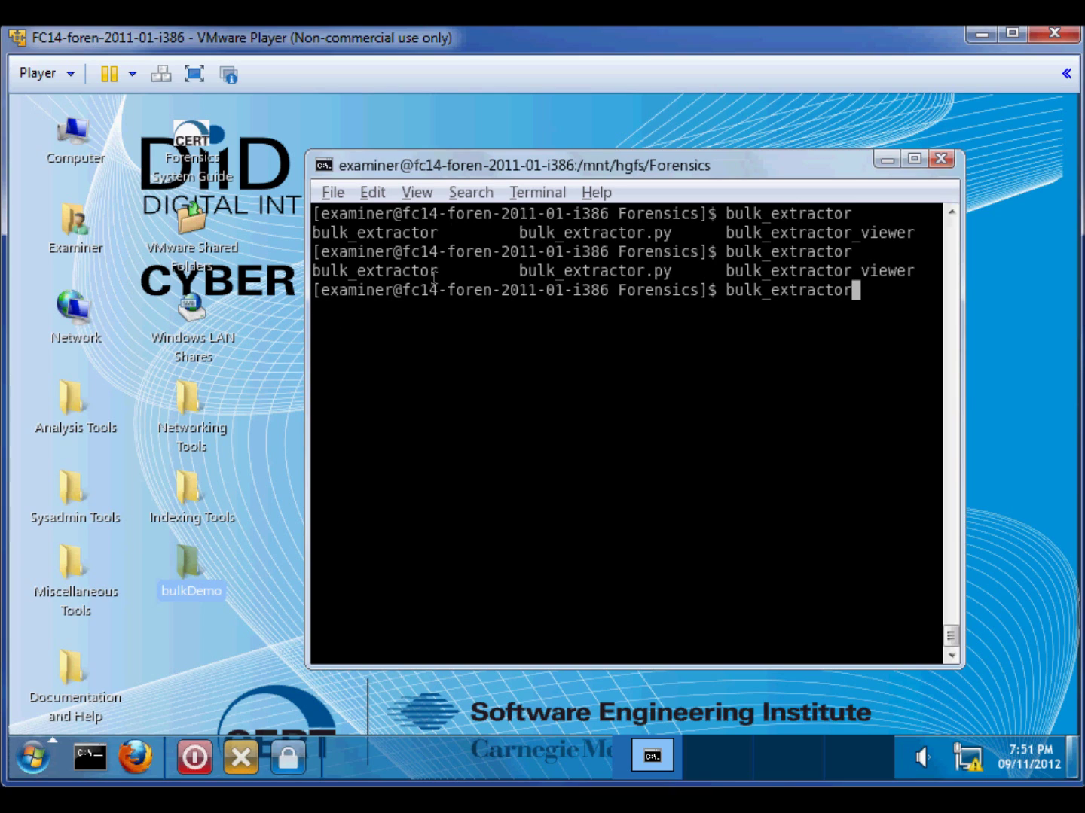
pyautogui.press('BackSpace')
pyautogui.press('BackSpace')
pyautogui.press('BackSpace')
pyautogui.press('BackSpace')
pyautogui.press('BackSpace')
pyautogui.press('BackSpace')
pyautogui.press('BackSpace')
pyautogui.press('BackSpace')
pyautogui.press('BackSpace')
pyautogui.press('BackSpace')
pyautogui.press('BackSpace')
pyautogui.press('BackSpace')
pyautogui.press('BackSpace')
pyautogui.press('BackSpace')
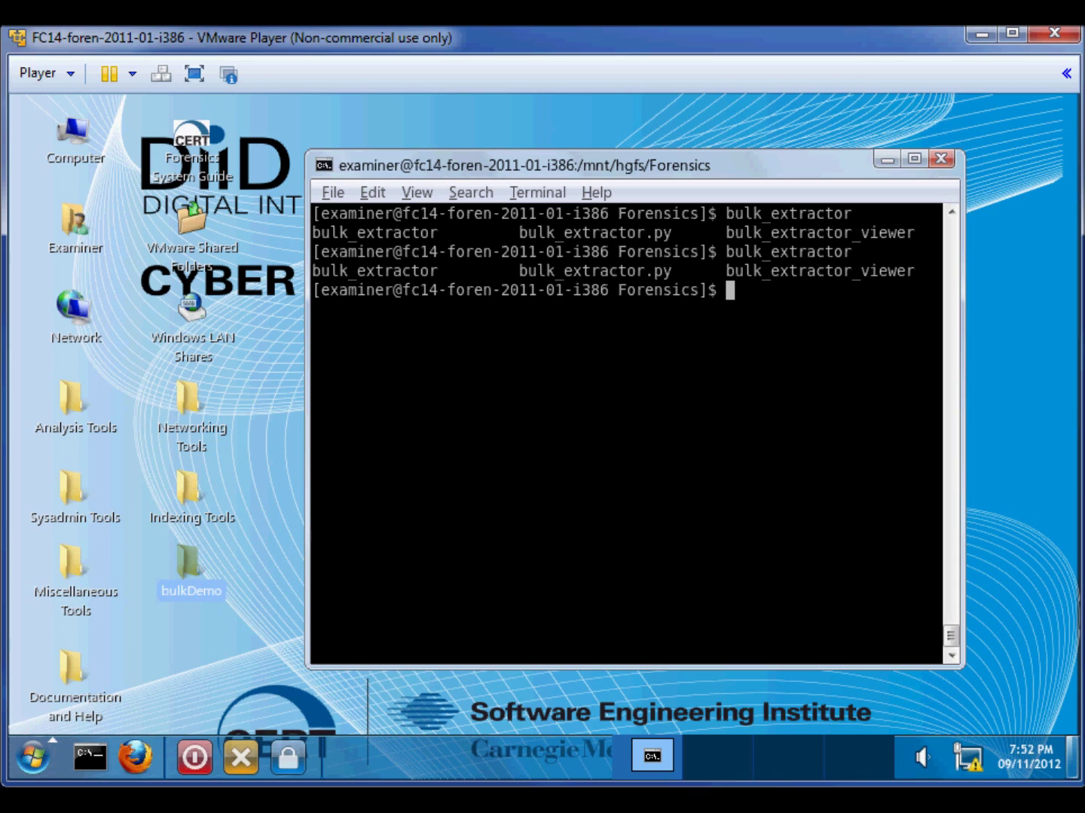
# Clear the terminal and open the bulk_extractor(1) manual page with man bulk_extractor
pyautogui.write('clear')
pyautogui.press('Return')
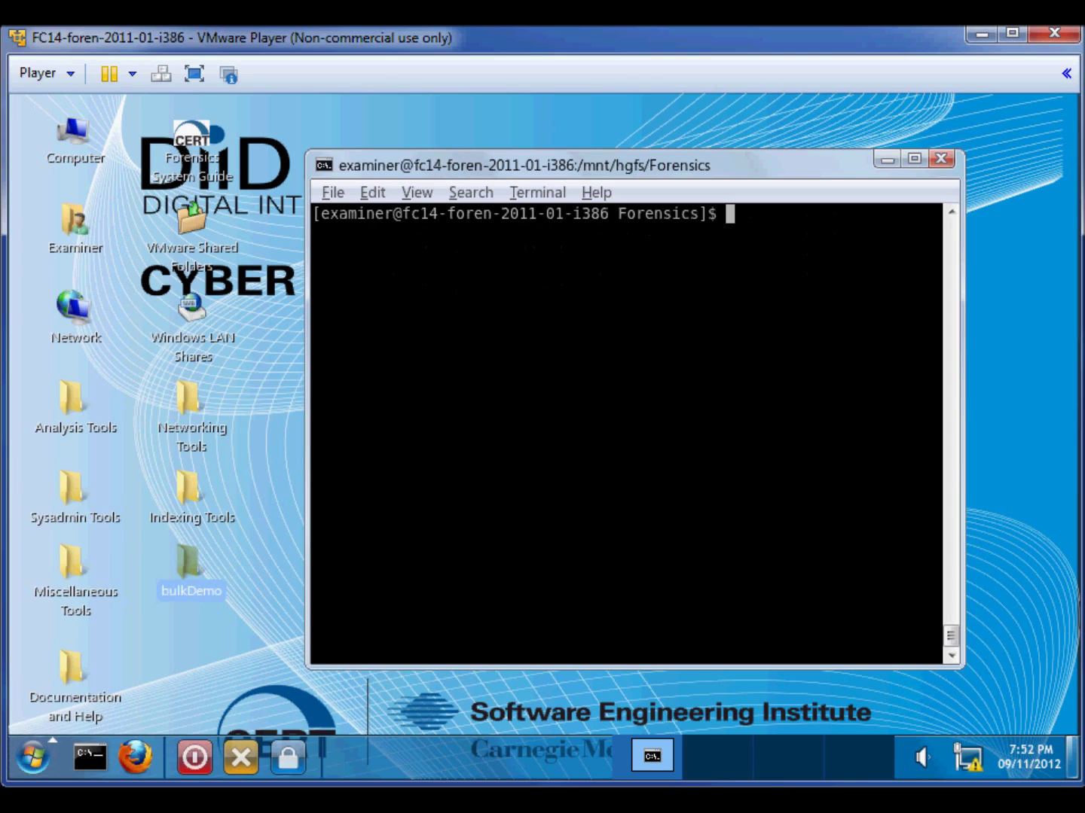
pyautogui.write('man')
pyautogui.press('BackSpace')
pyautogui.press('BackSpace')
pyautogui.write('n bulk')
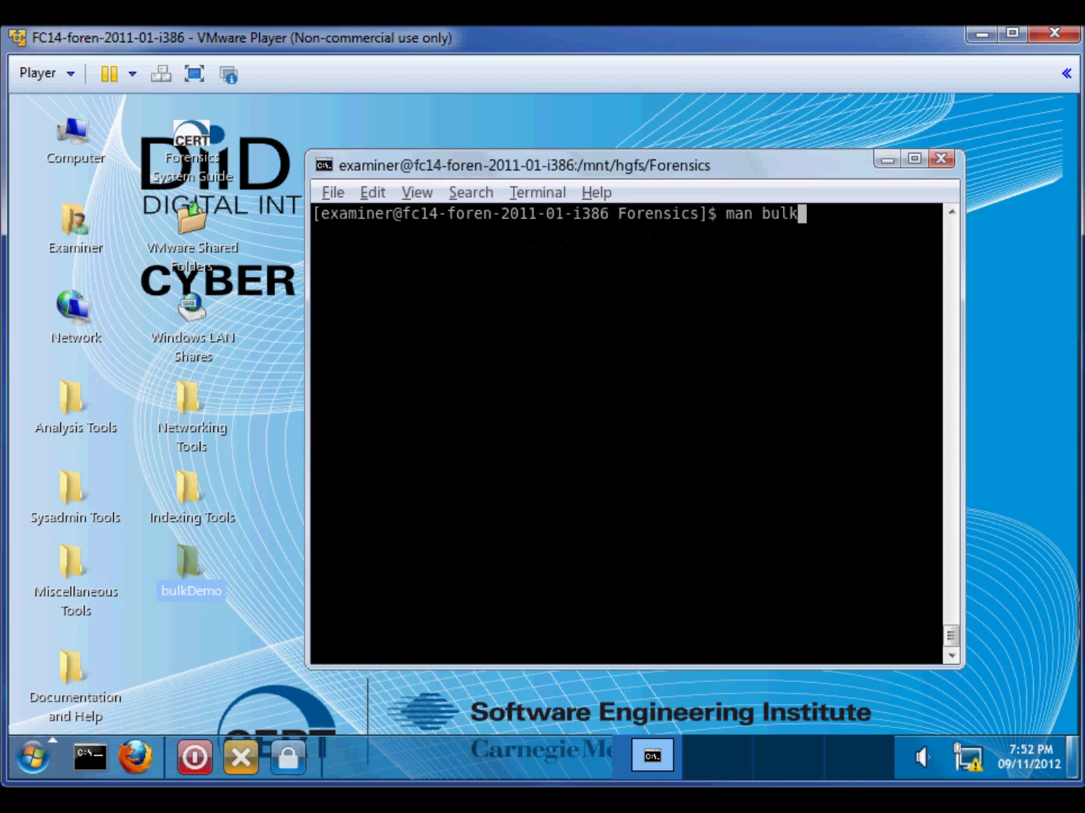
pyautogui.write('_extractor')
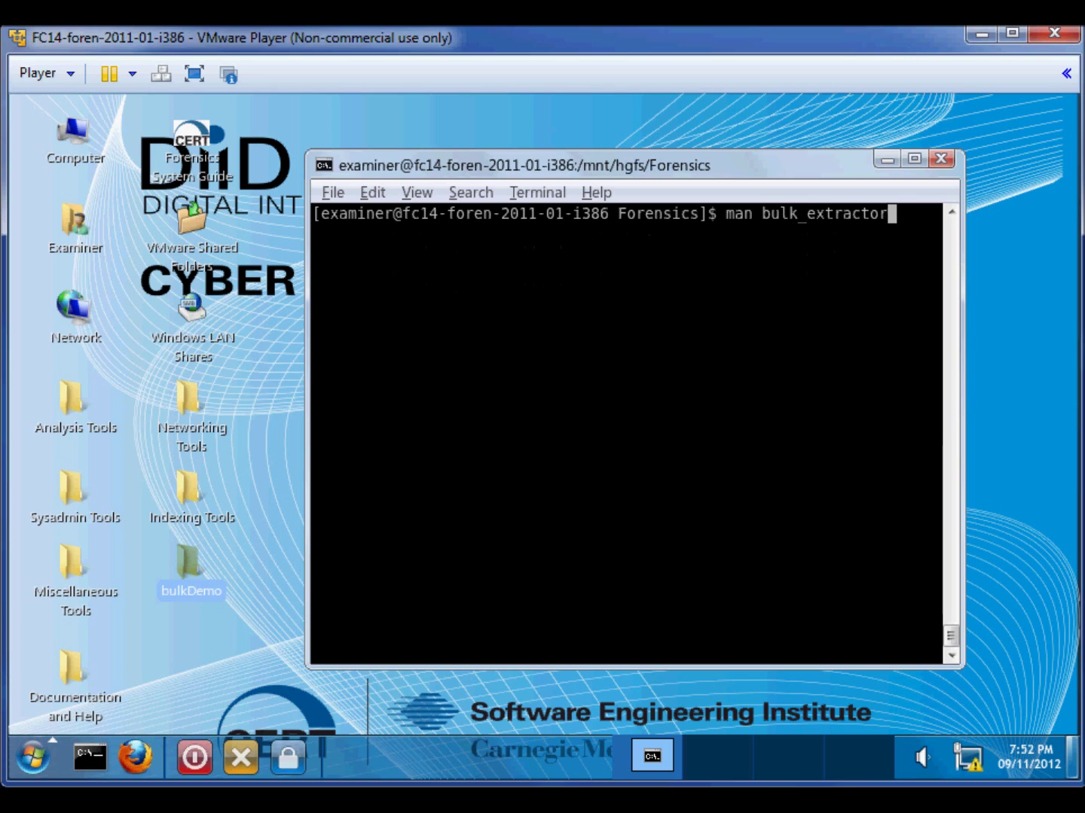
pyautogui.press('Return')
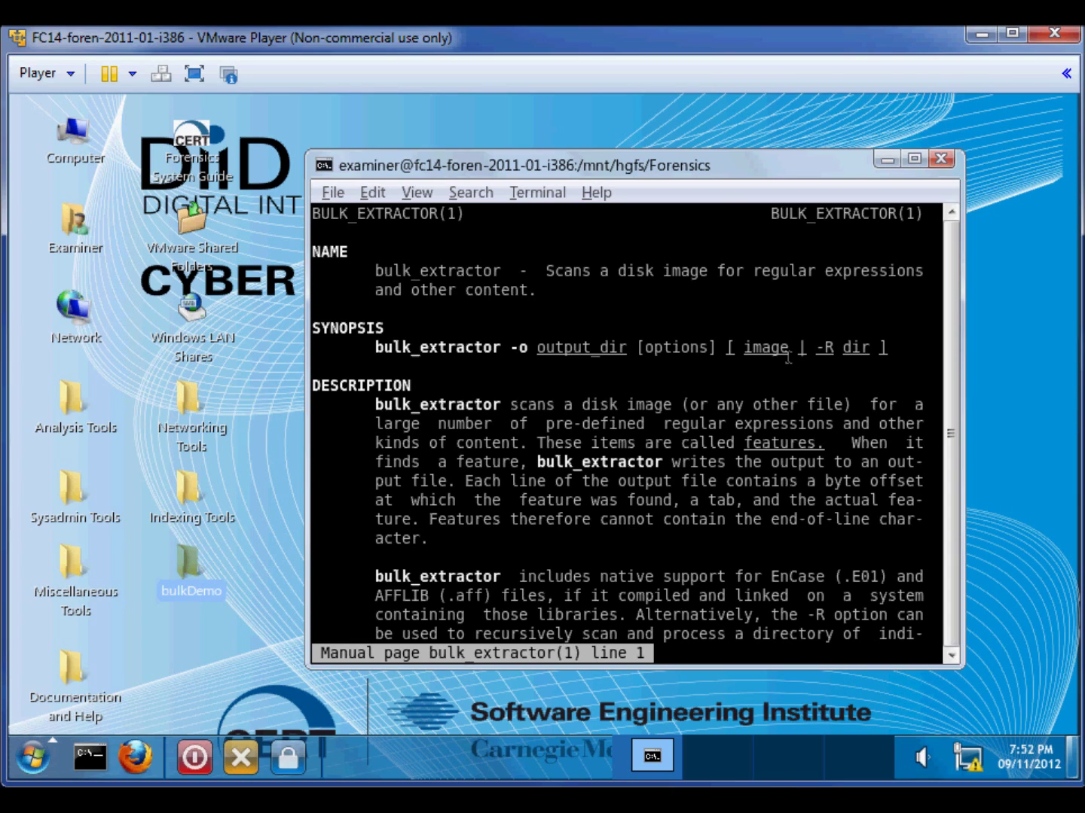
# Quit the man page and list the Forensics folder, highlighting the ubnist1.gen3.raw image
pyautogui.write('qls')
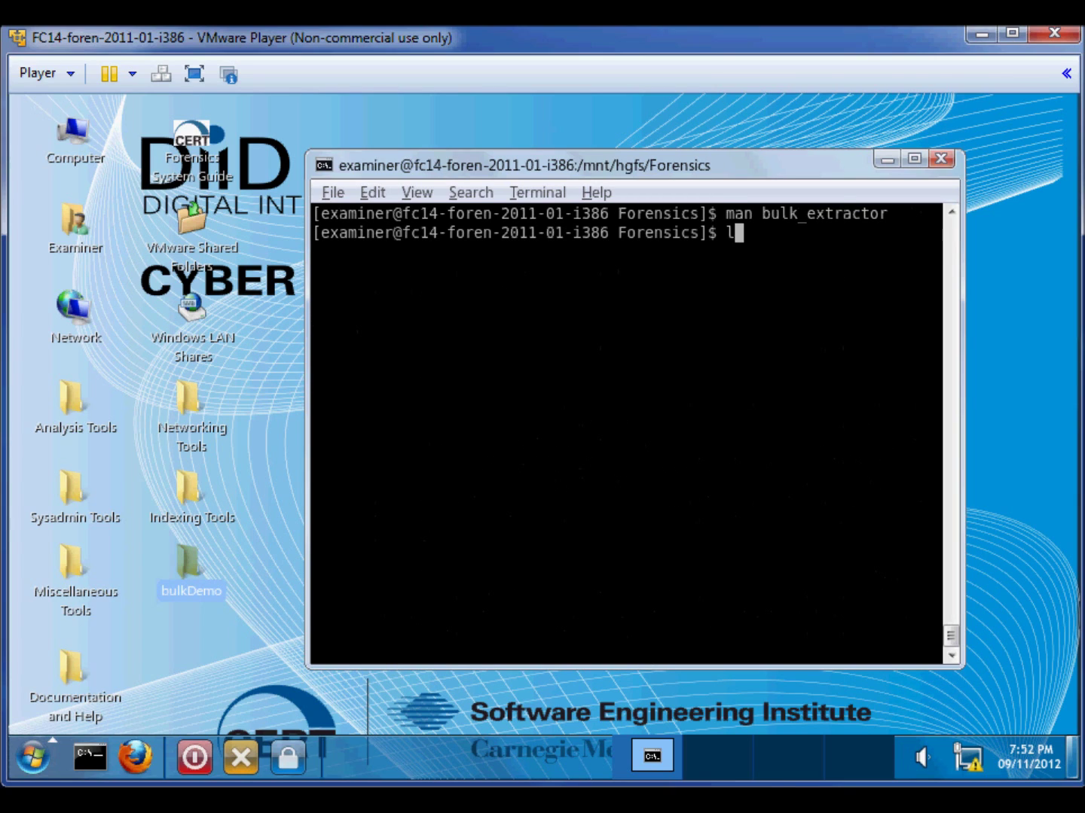
pyautogui.press('Return')
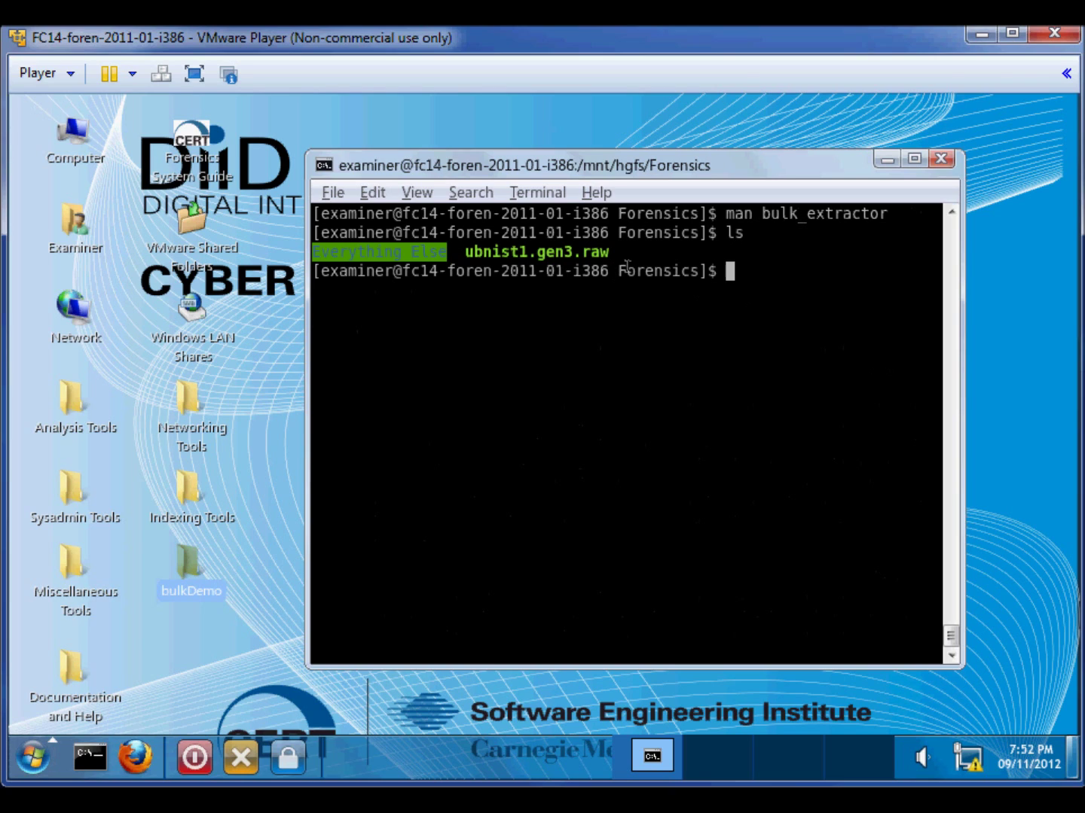
pyautogui.moveTo(626, 261); pyautogui.dragTo(477, 261)
pyautogui.click(477, 261)
# Run bulk_extractor -o bulkDemo ubnist1.gen3.raw and watch the scan progress
pyautogui.write('bulk_ex')
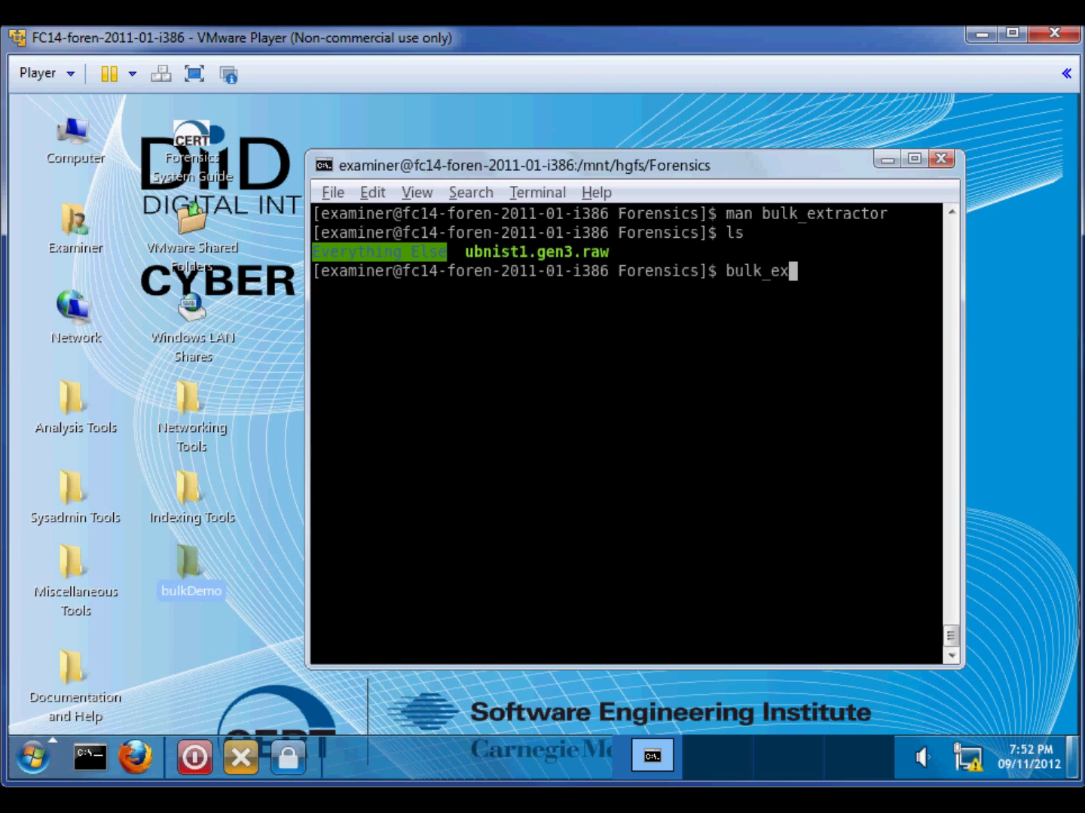
pyautogui.write('tractor ')
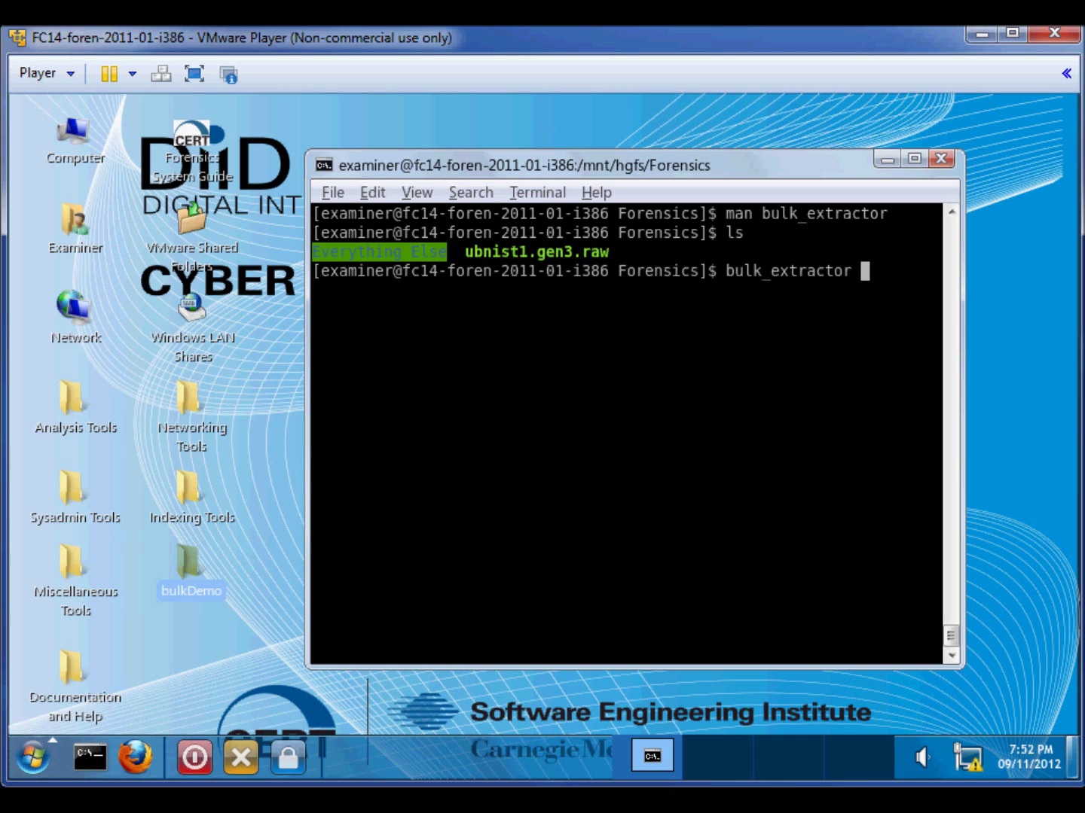
pyautogui.write('-o bulk')
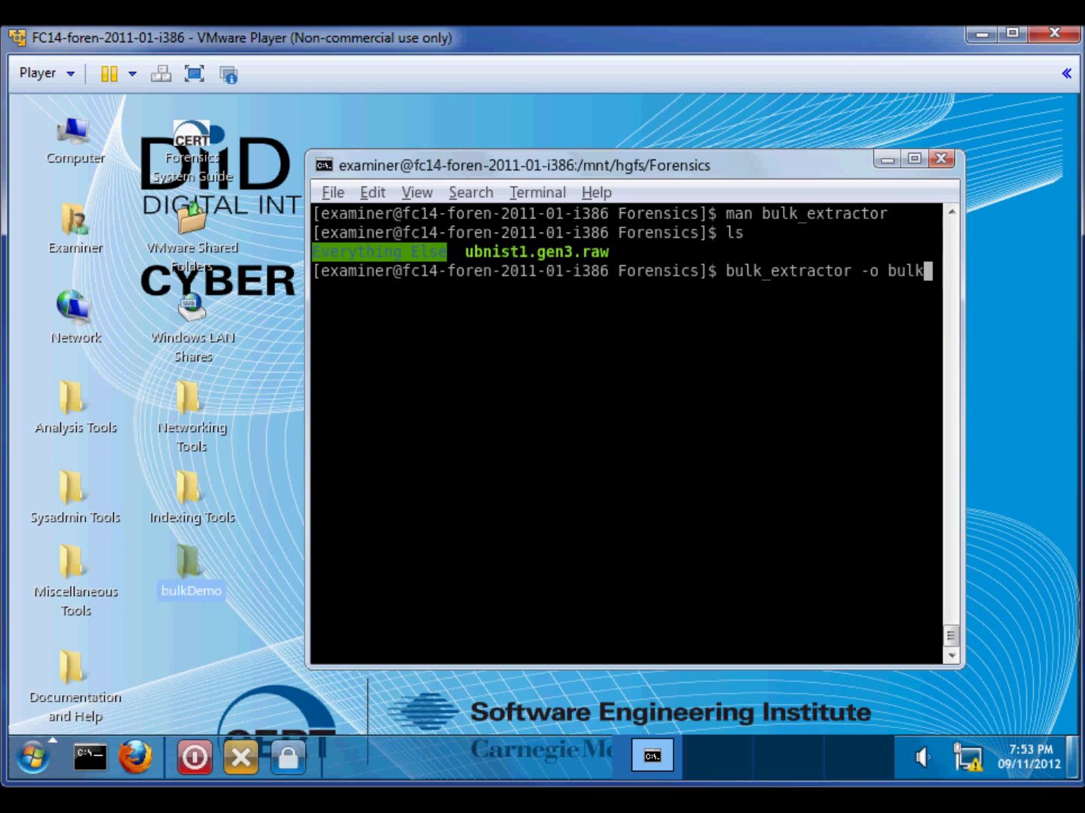
pyautogui.write('Demo ub')
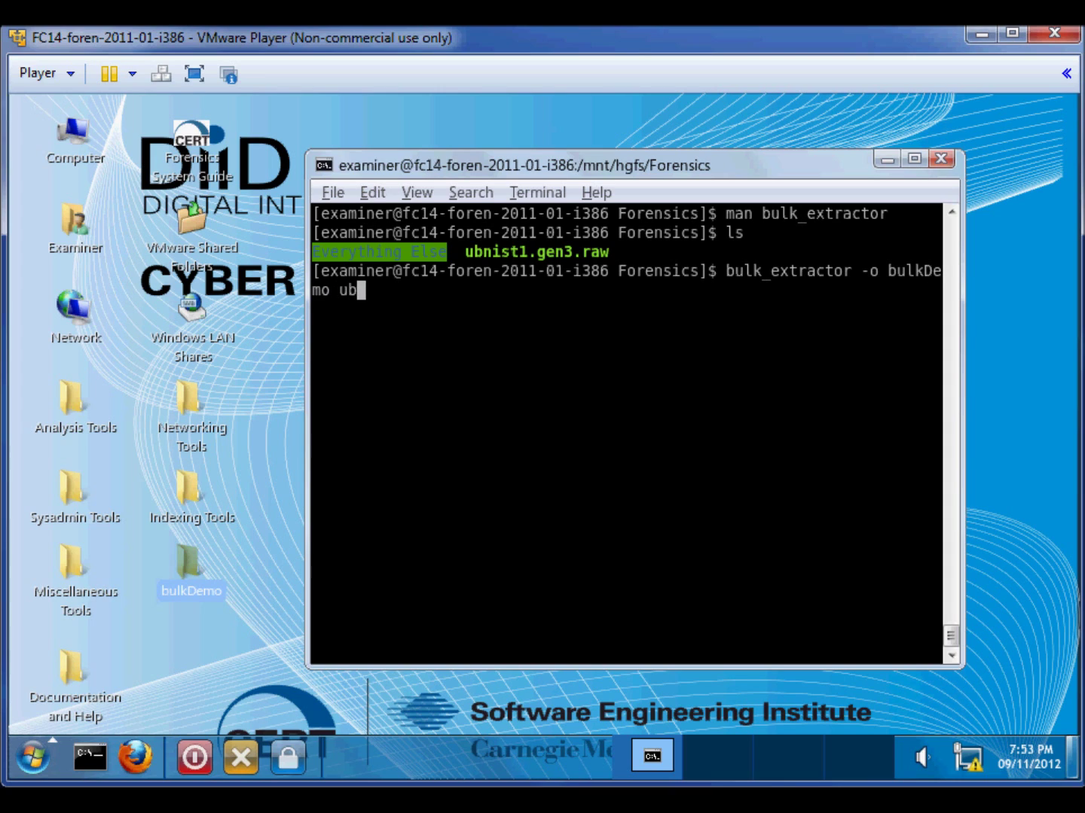
pyautogui.press('Tab')
pyautogui.press('Return')
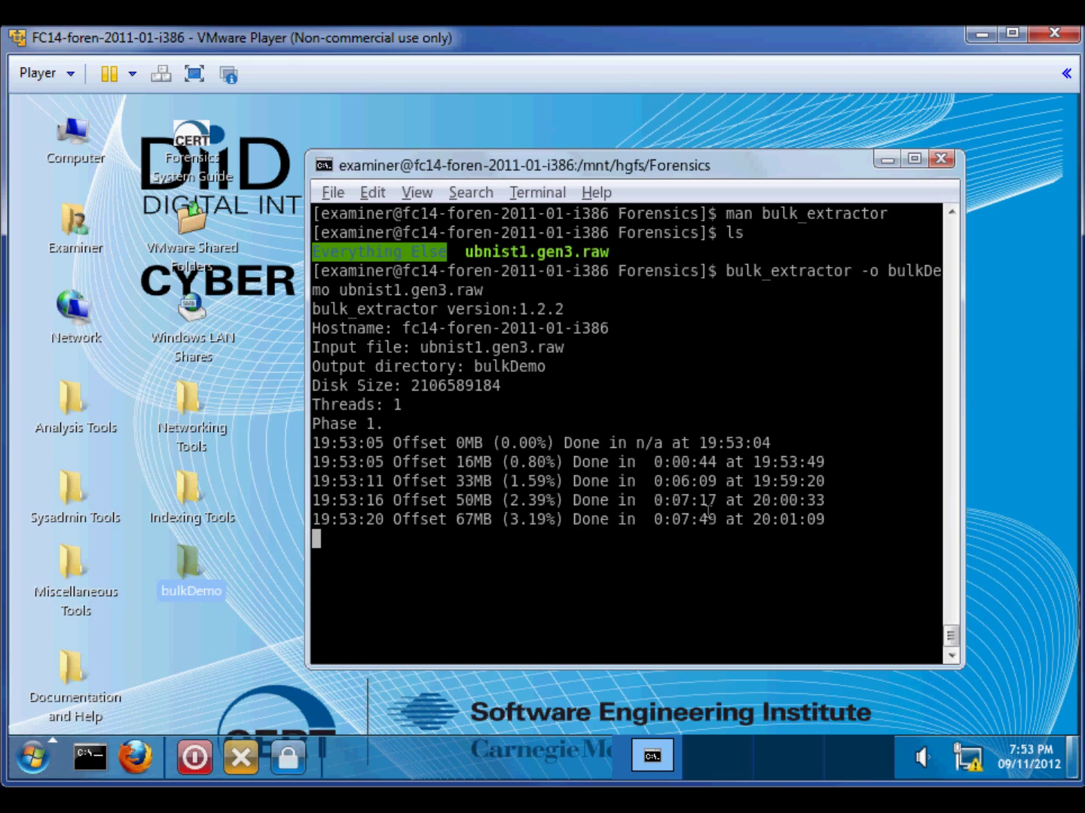
pyautogui.click(195, 558)
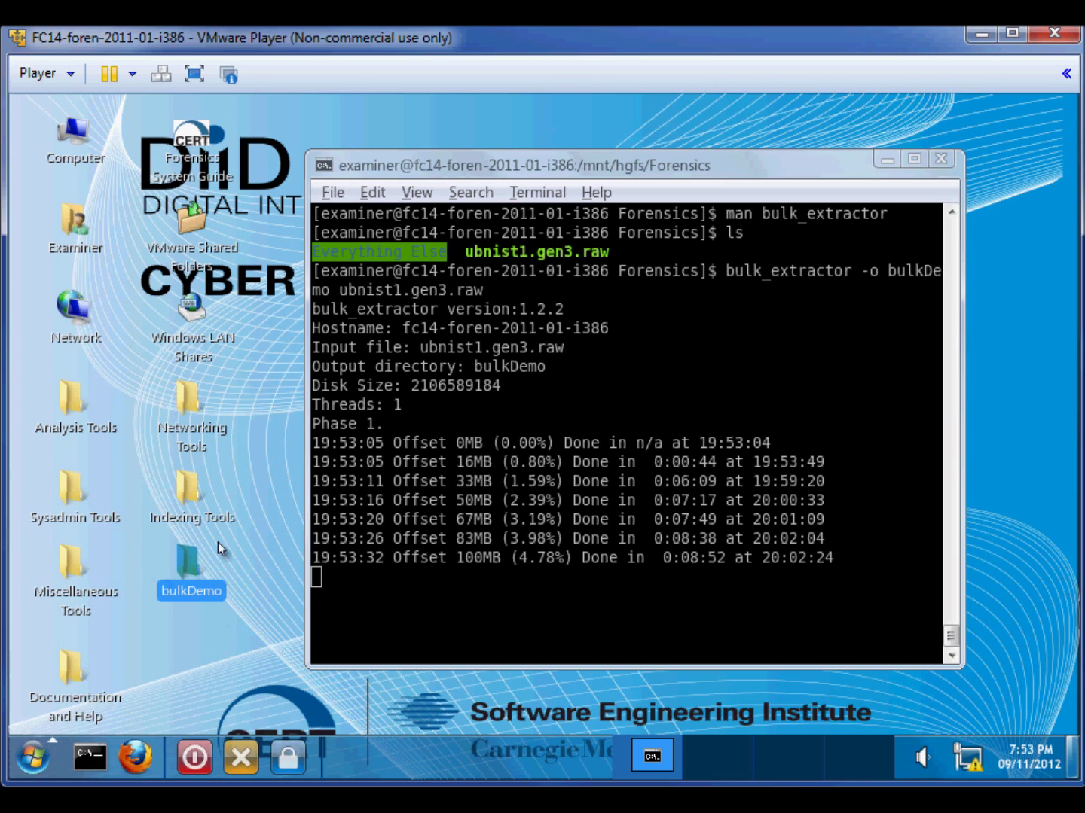
pyautogui.click(476, 607)
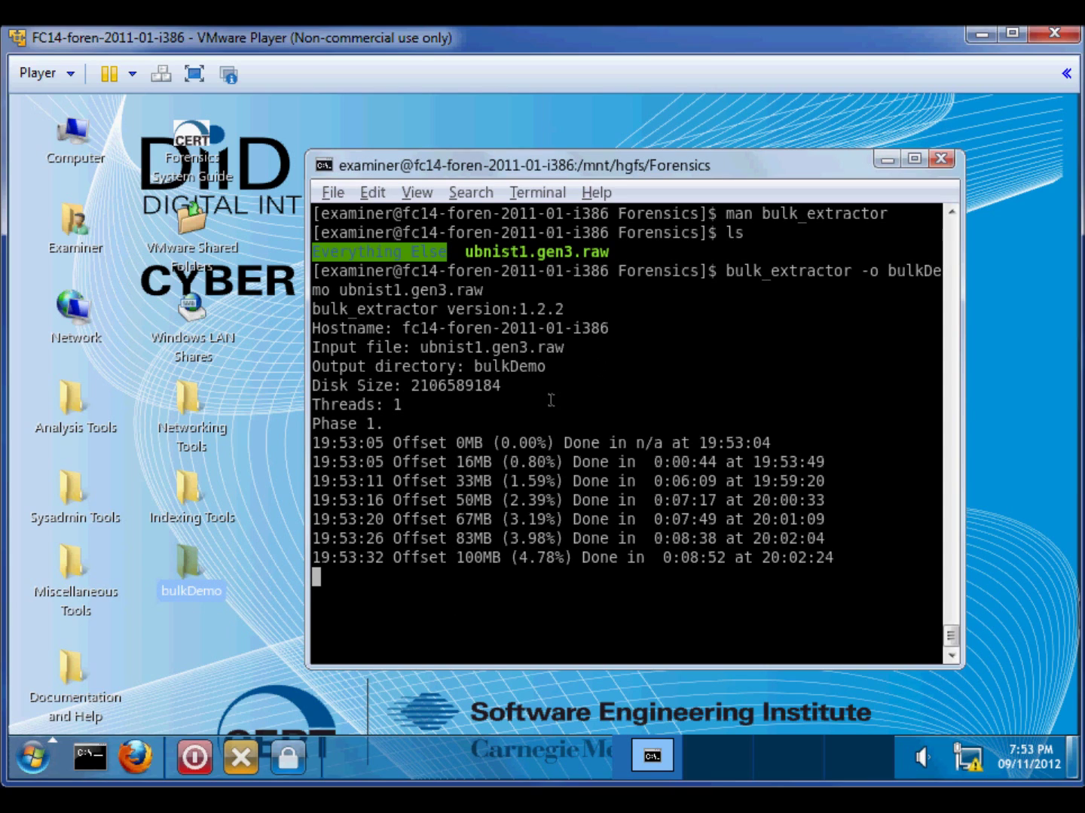
pyautogui.moveTo(565, 381); pyautogui.dragTo(412, 378)
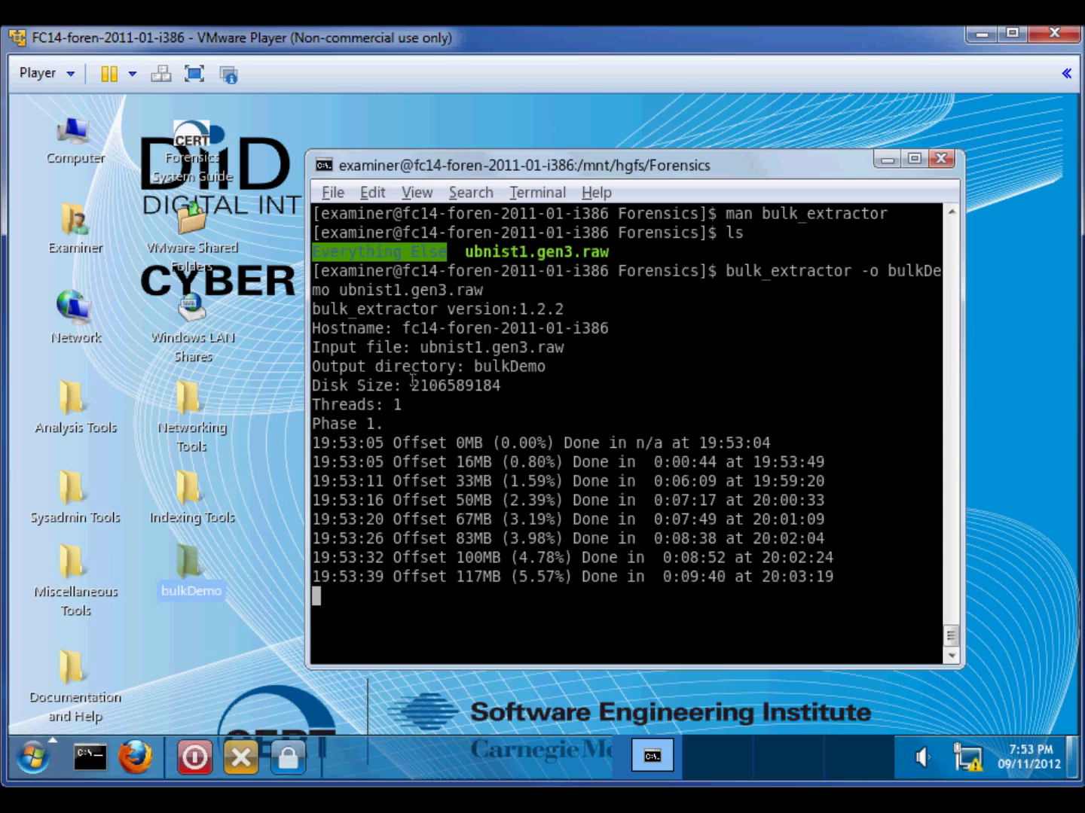
pyautogui.hotkey('ctrl', 'c')
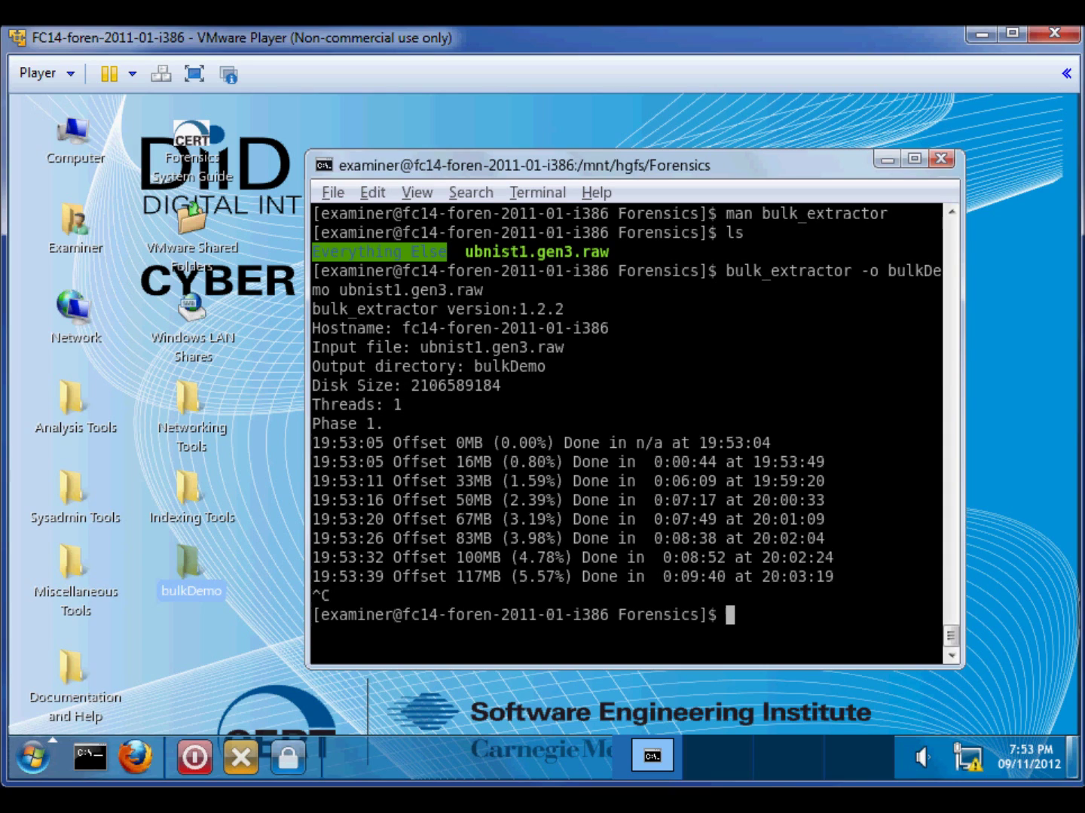
pyautogui.write('clear')
pyautogui.press('Return')
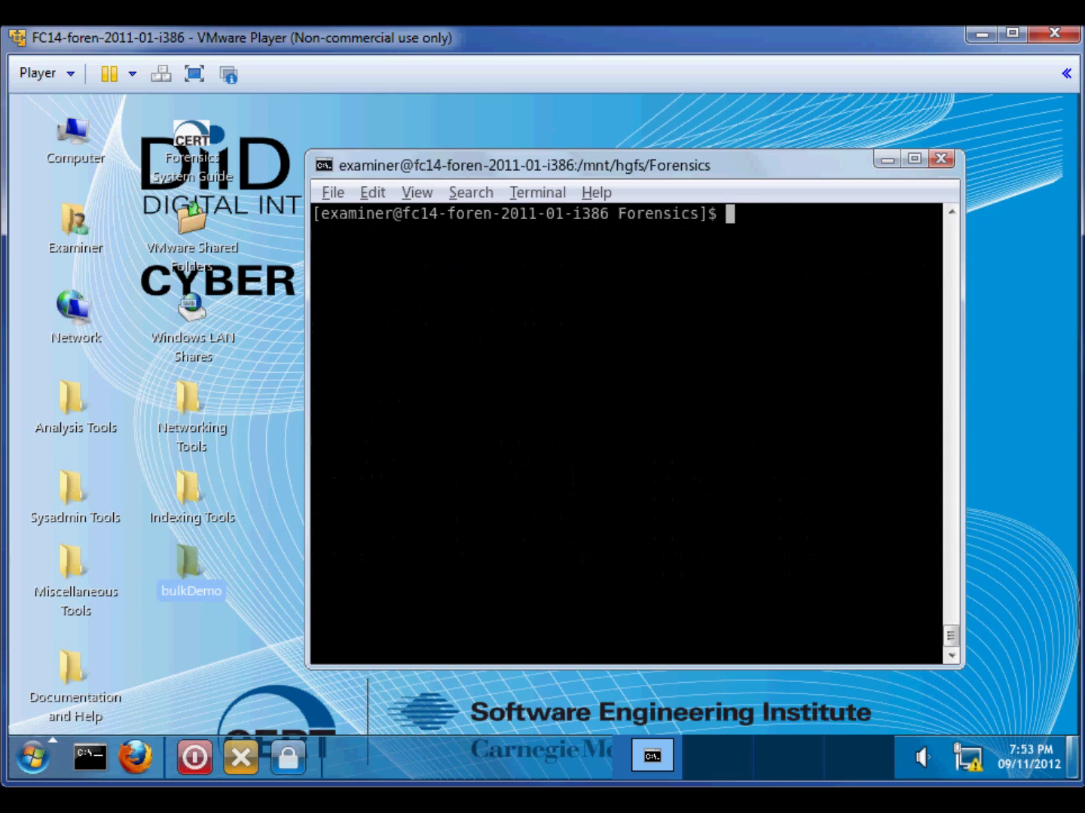
pyautogui.write('cd ~/Desk')
pyautogui.press('Tab')
pyautogui.press('Return')
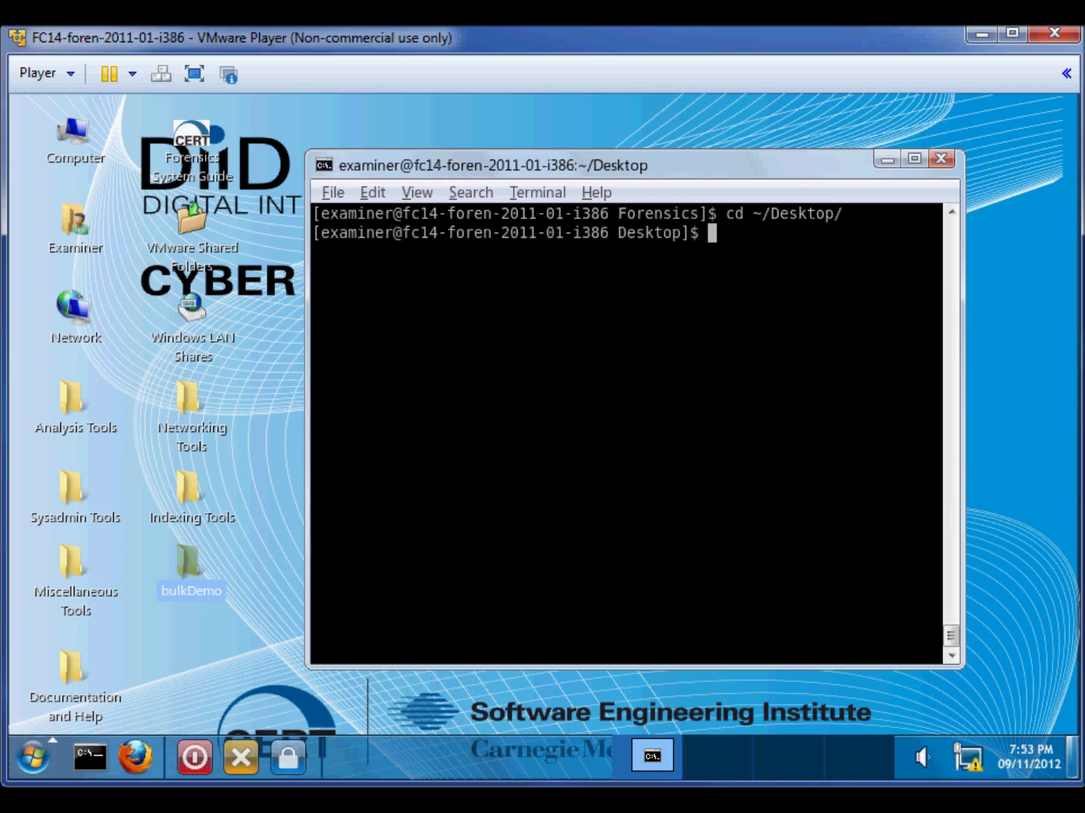
pyautogui.write('cd bu')
pyautogui.press('Tab')
pyautogui.press('Return')
pyautogui.write('ls')
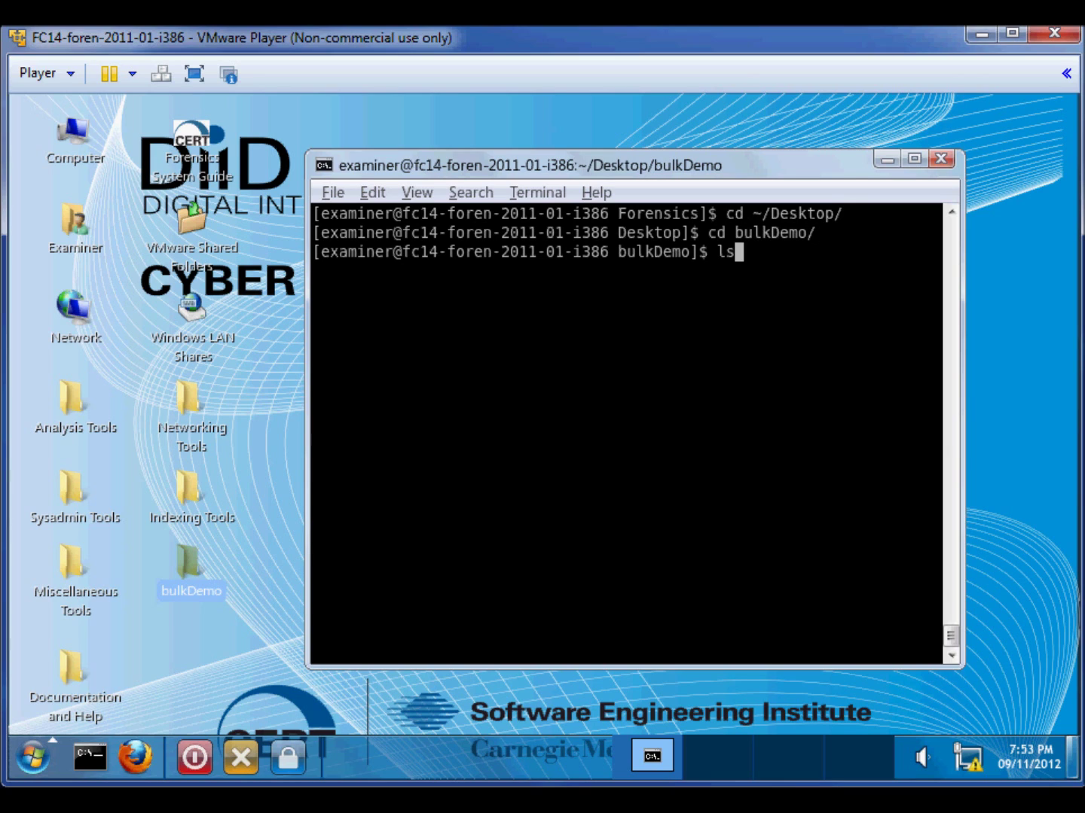
pyautogui.press('Return')
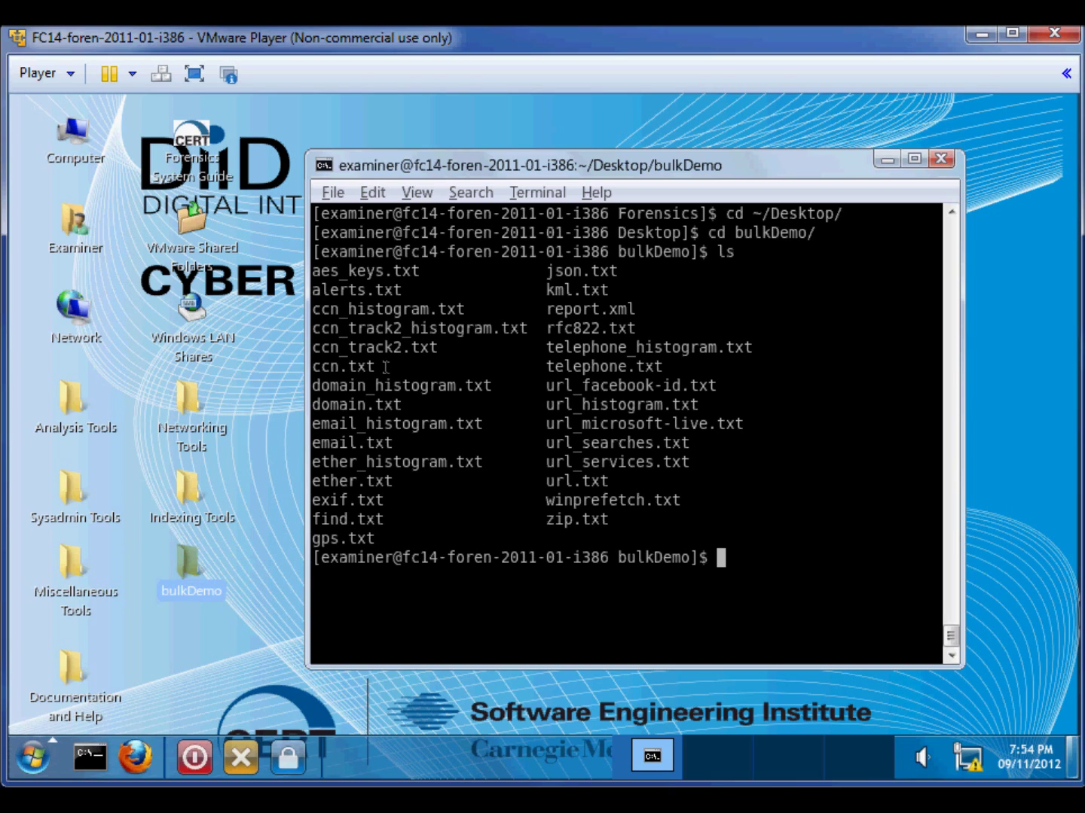
pyautogui.moveTo(384, 313); pyautogui.dragTo(396, 329)
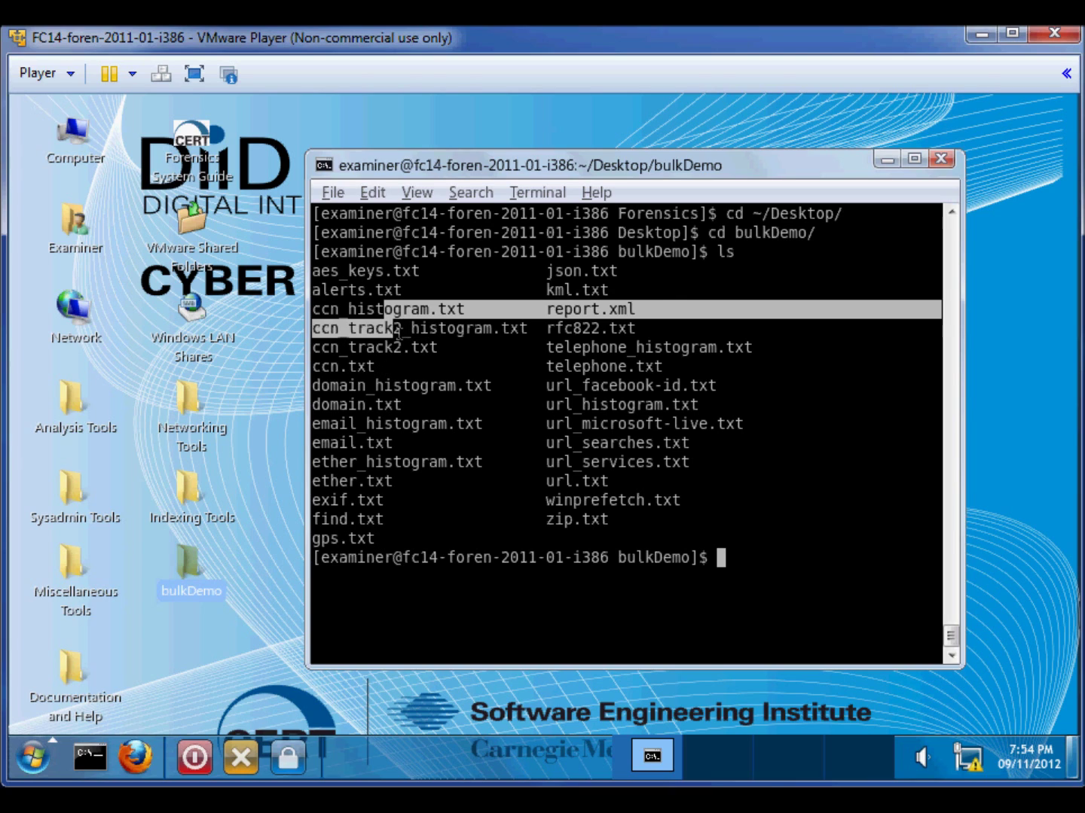
pyautogui.click(397, 329)
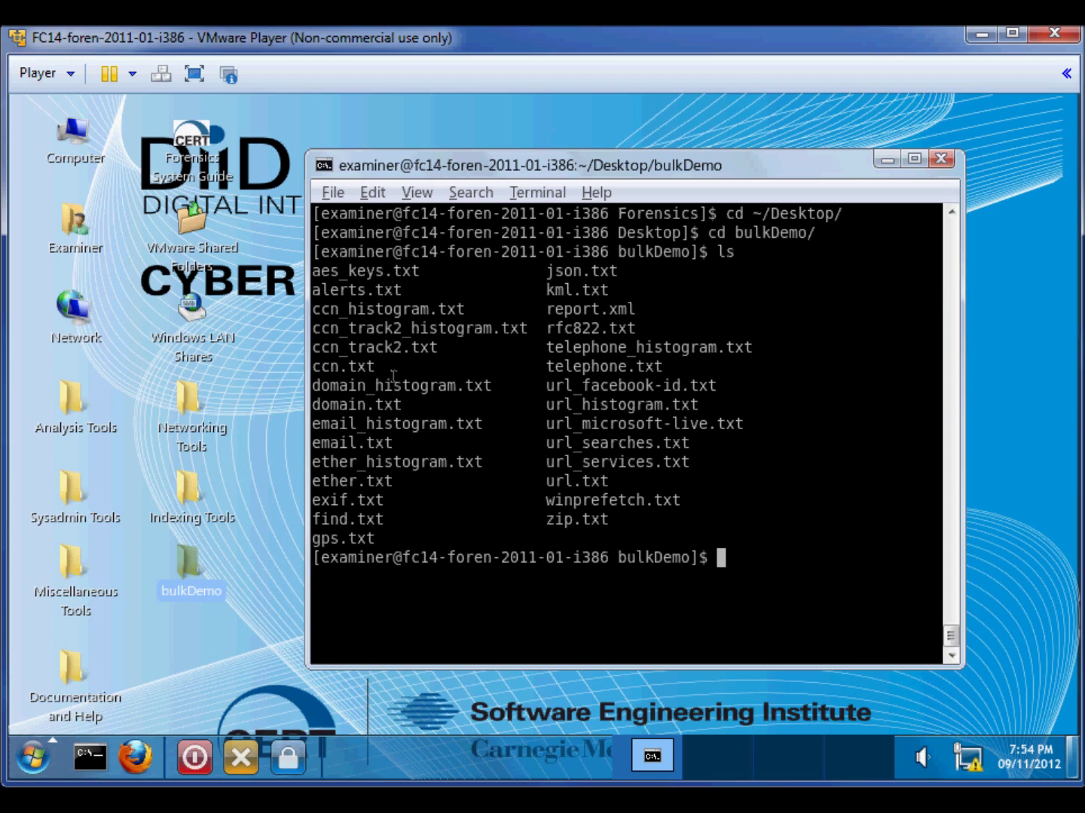
pyautogui.moveTo(383, 369); pyautogui.dragTo(336, 374)
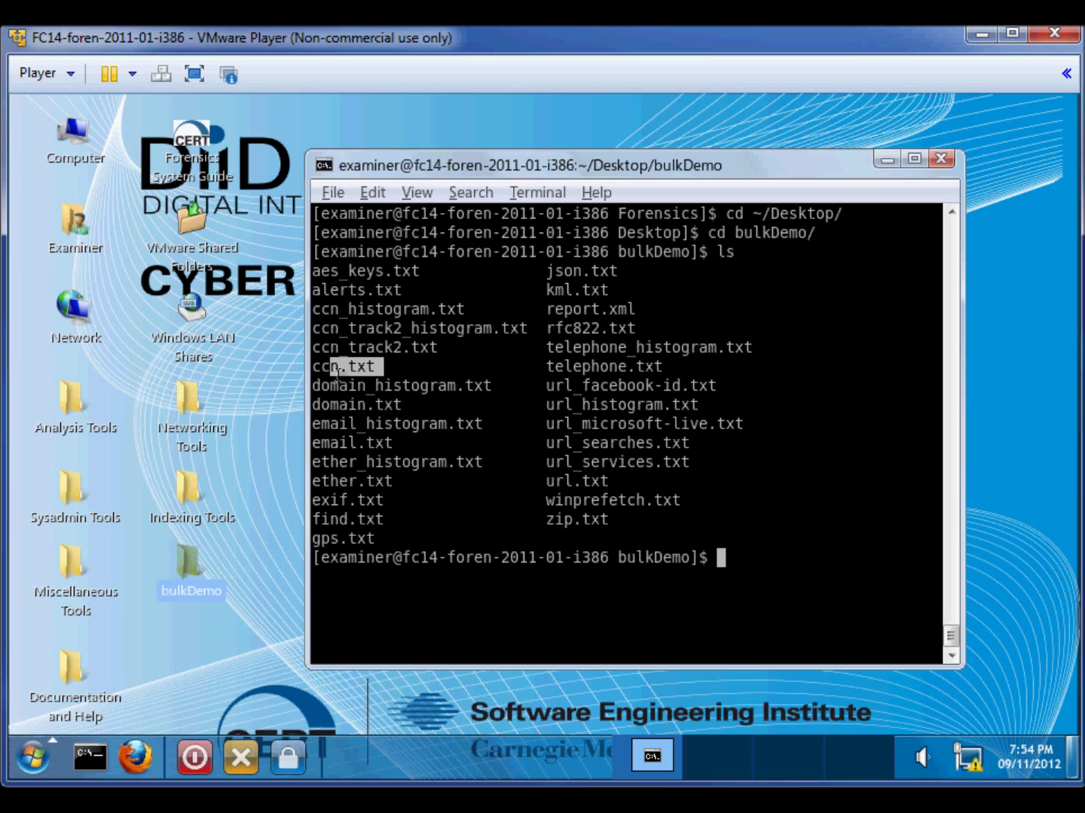
pyautogui.click(337, 375)
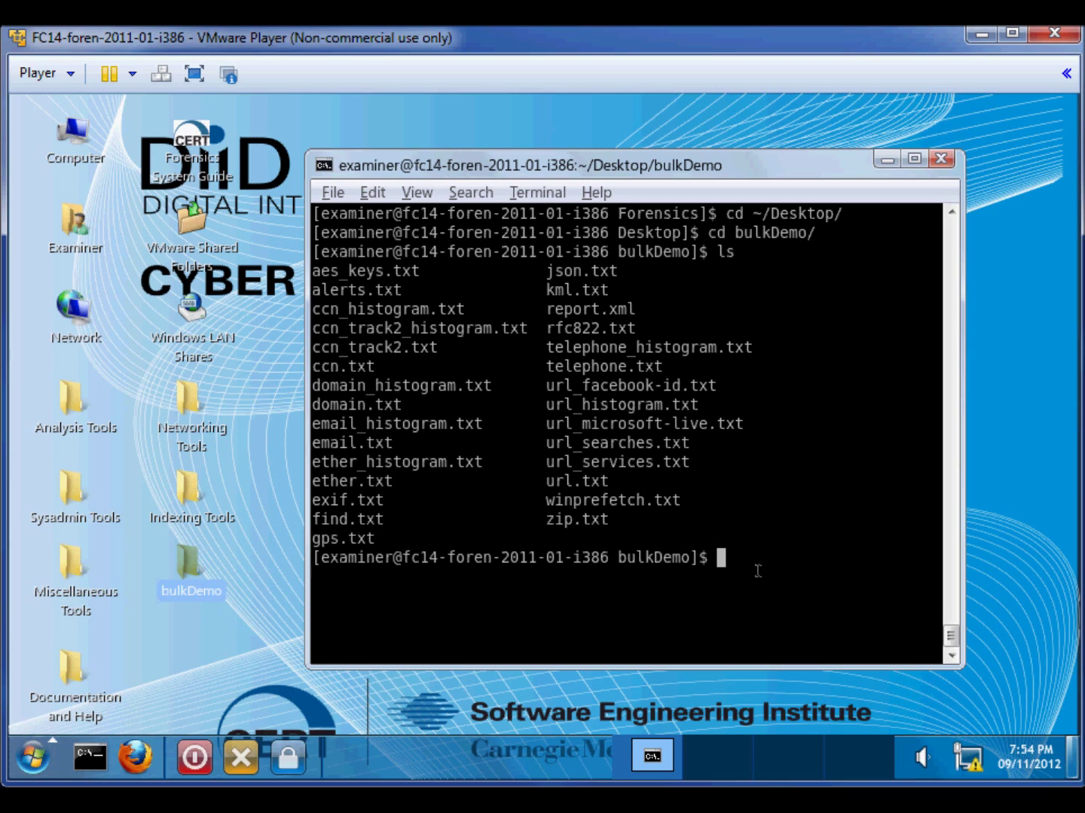
# Print ccn.txt and highlight the two credit card numbers found
pyautogui.write('cat ccn.txt')
pyautogui.press('Return')
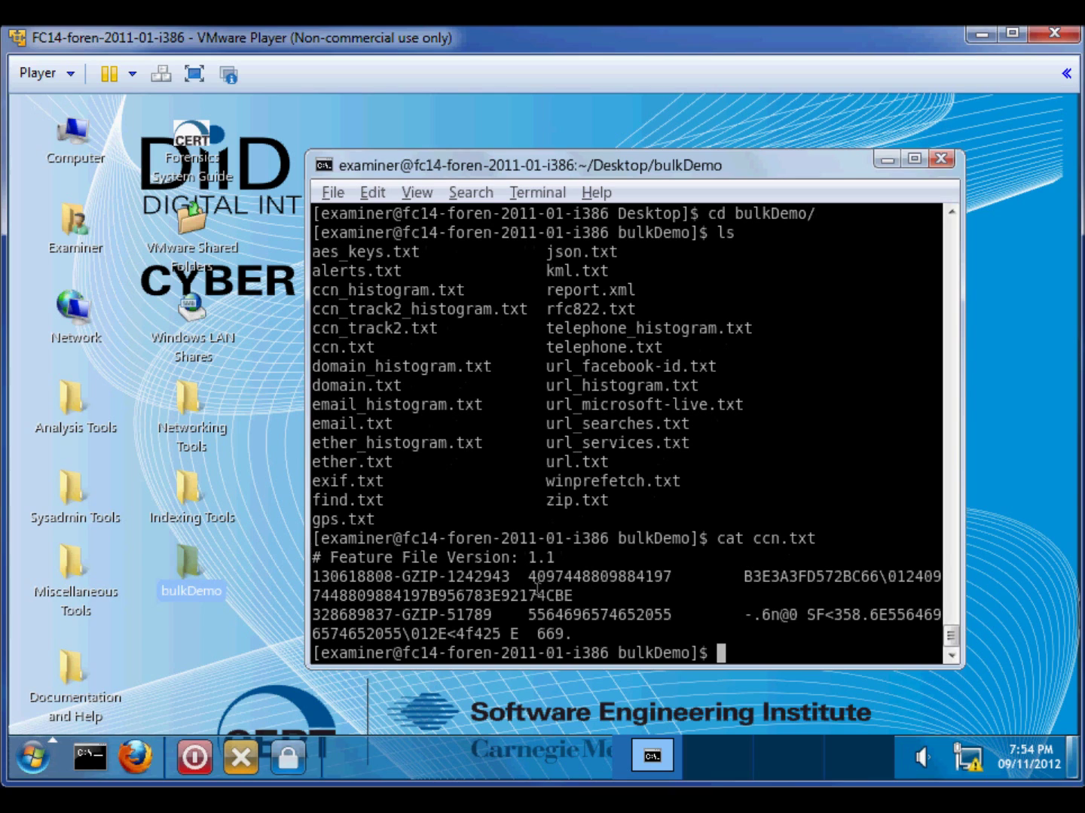
pyautogui.moveTo(530, 587); pyautogui.dragTo(678, 579)
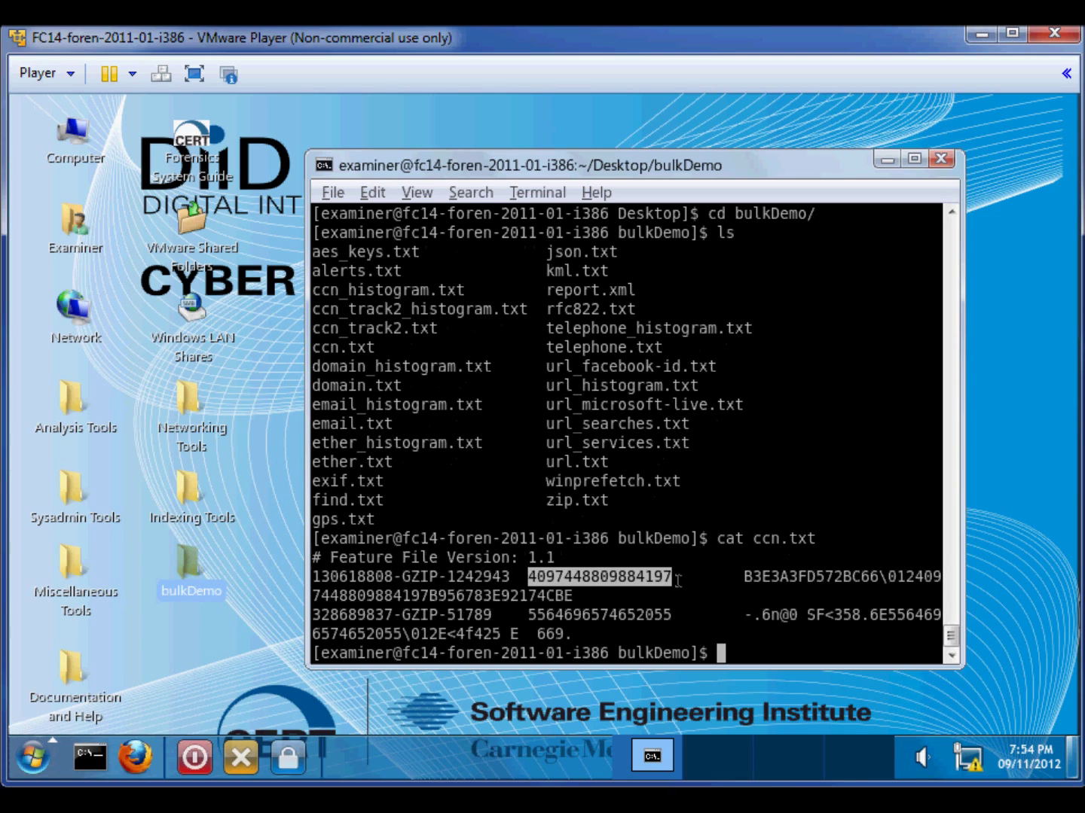
pyautogui.moveTo(741, 618); pyautogui.dragTo(539, 624)
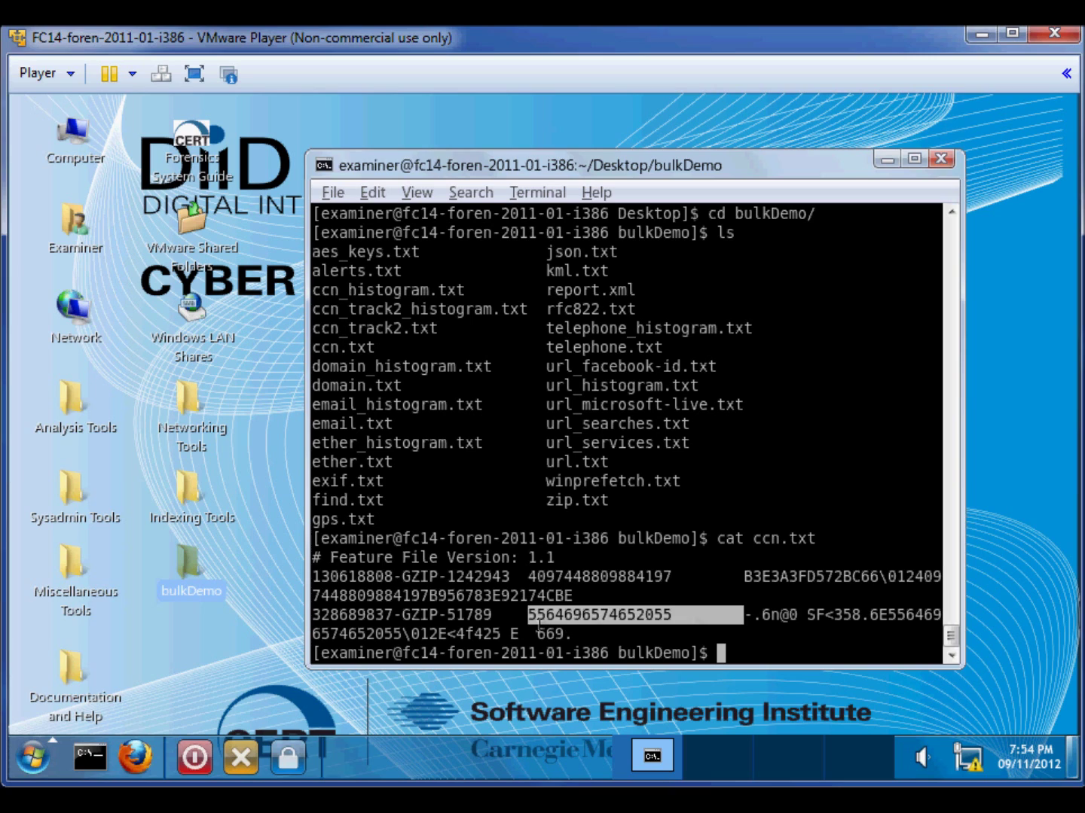
pyautogui.click(538, 623)
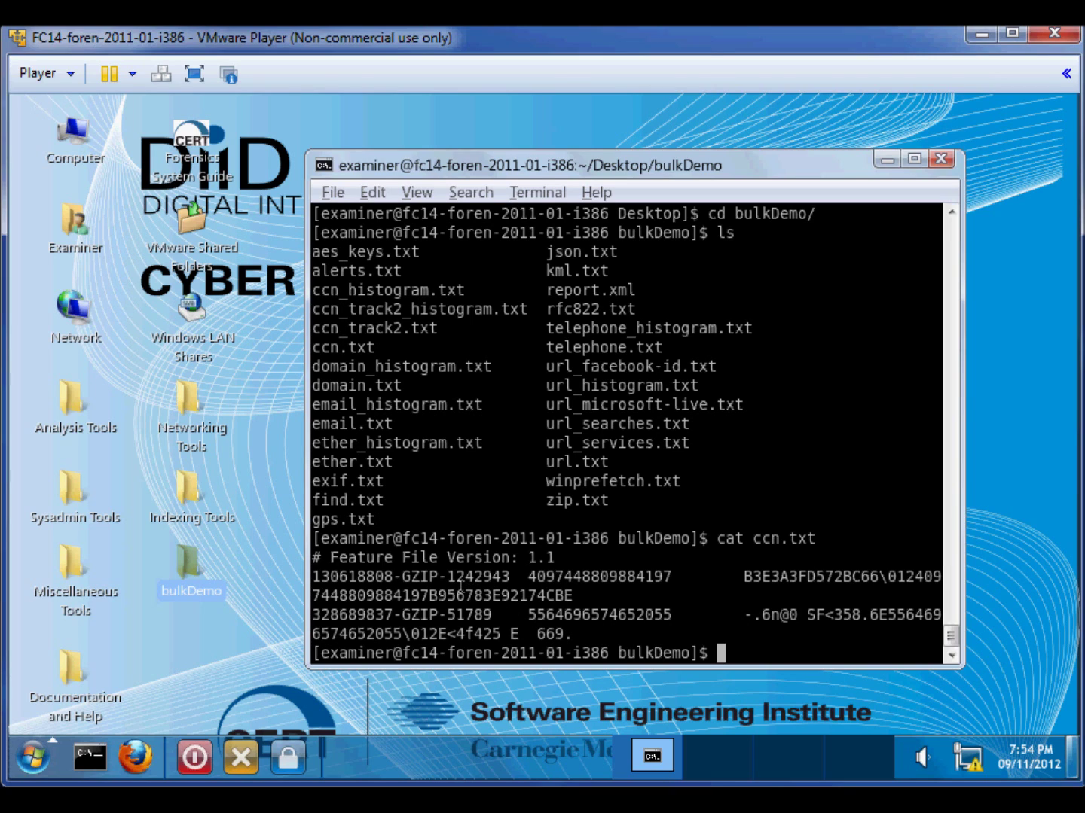
# Highlight the GZIP offsets 1242943 and 51789 and the context around the first card number
pyautogui.moveTo(448, 582); pyautogui.dragTo(512, 585)
pyautogui.click(519, 588)
pyautogui.moveTo(449, 618); pyautogui.dragTo(528, 619)
pyautogui.click(510, 624)
pyautogui.moveTo(745, 578); pyautogui.dragTo(919, 593)
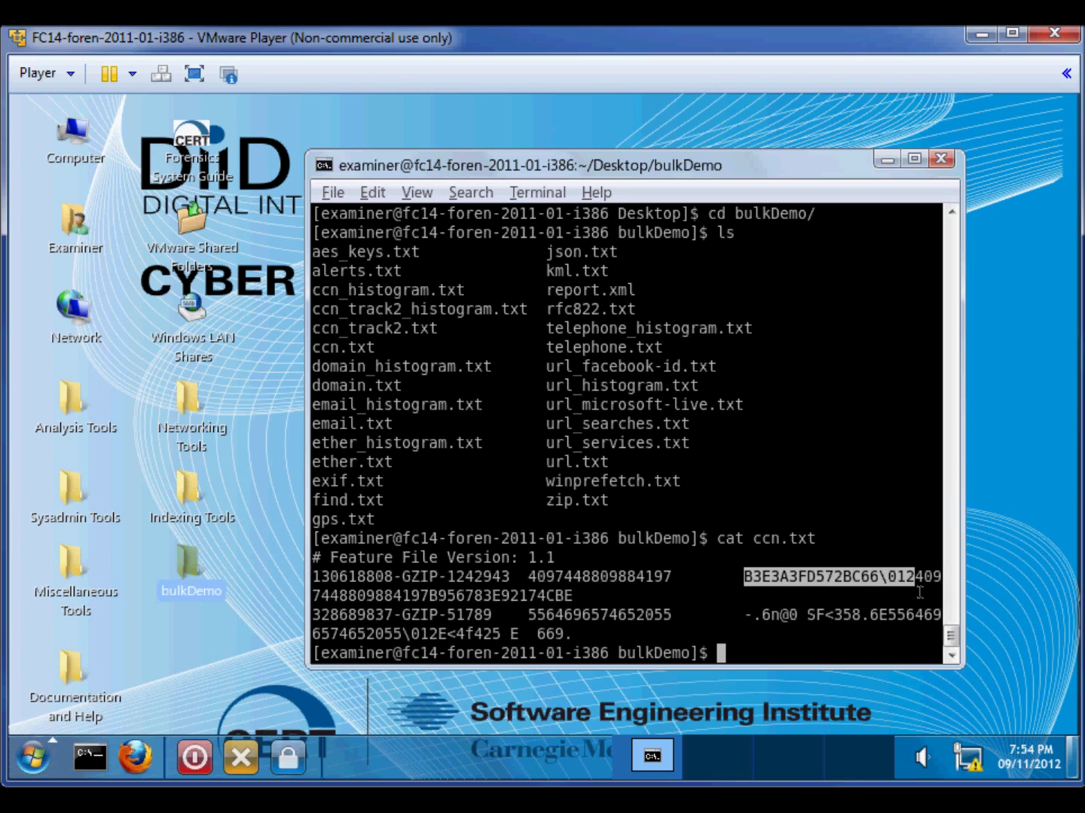
pyautogui.click(913, 591)
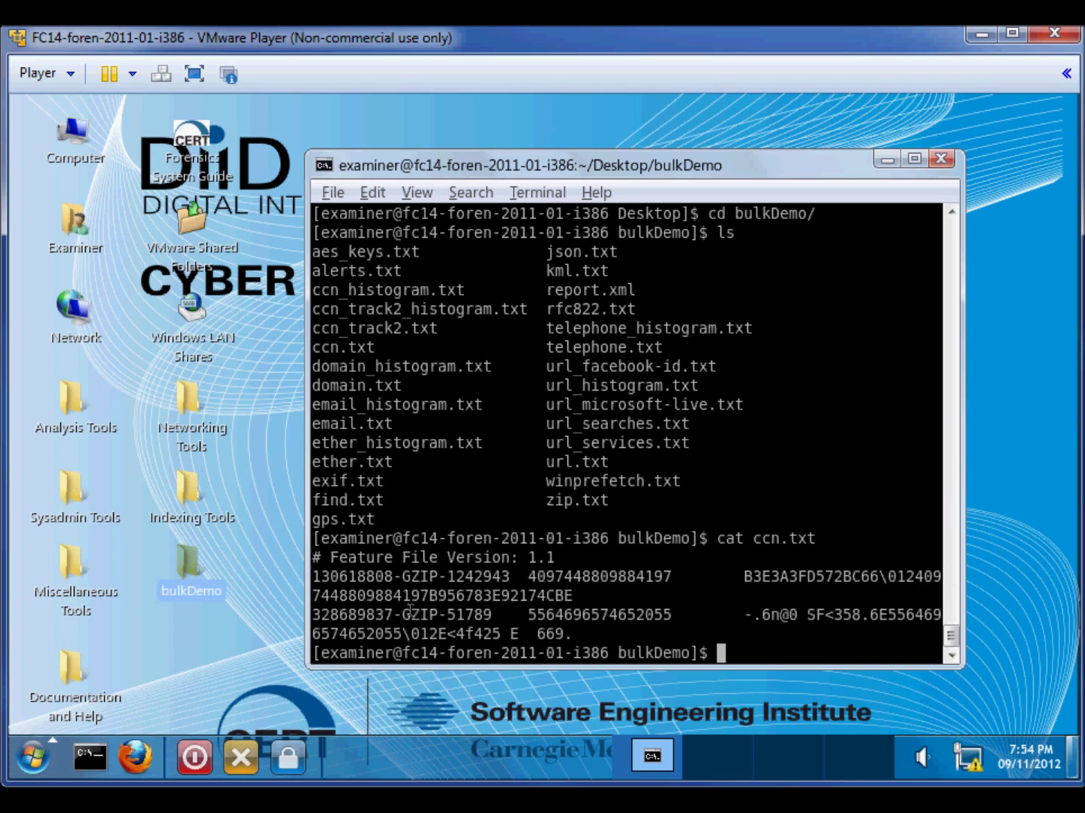
pyautogui.moveTo(431, 600); pyautogui.dragTo(578, 604)
pyautogui.click(577, 603)
# Print ccn_histogram.txt, showing both card numbers at n=1, and begin a less command
pyautogui.write('cat ccn_h')
pyautogui.press('Tab')
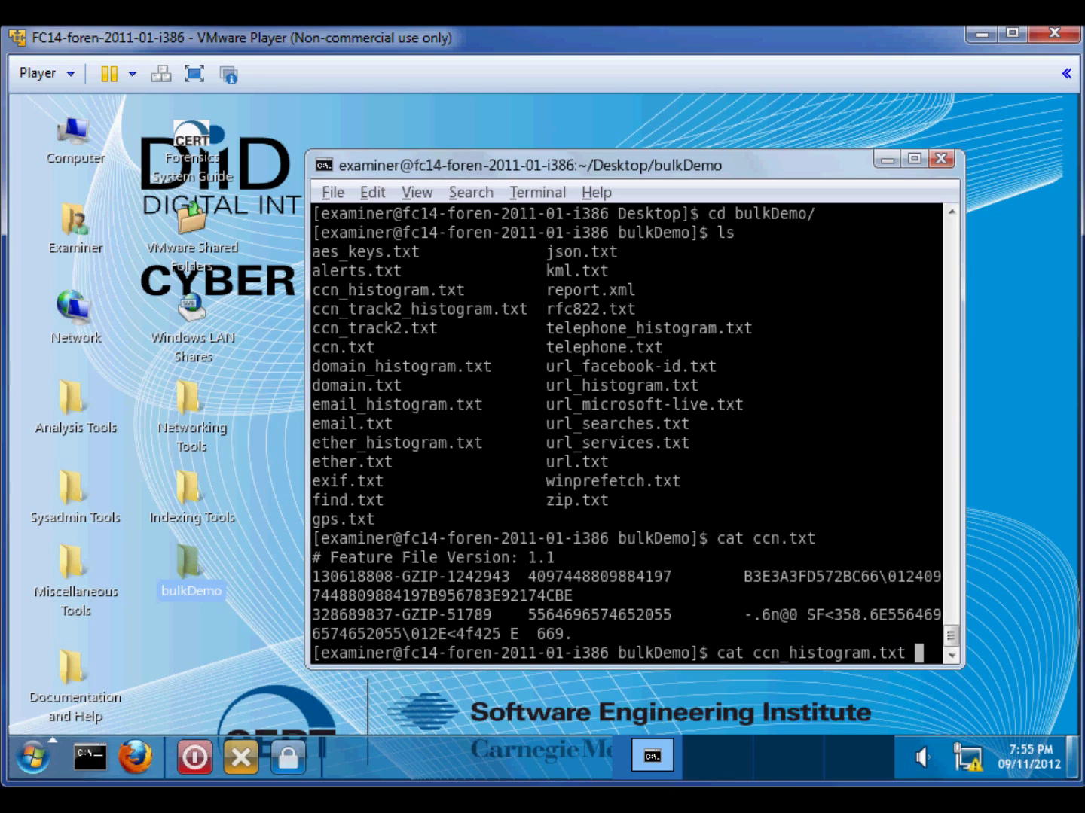
pyautogui.press('Return')
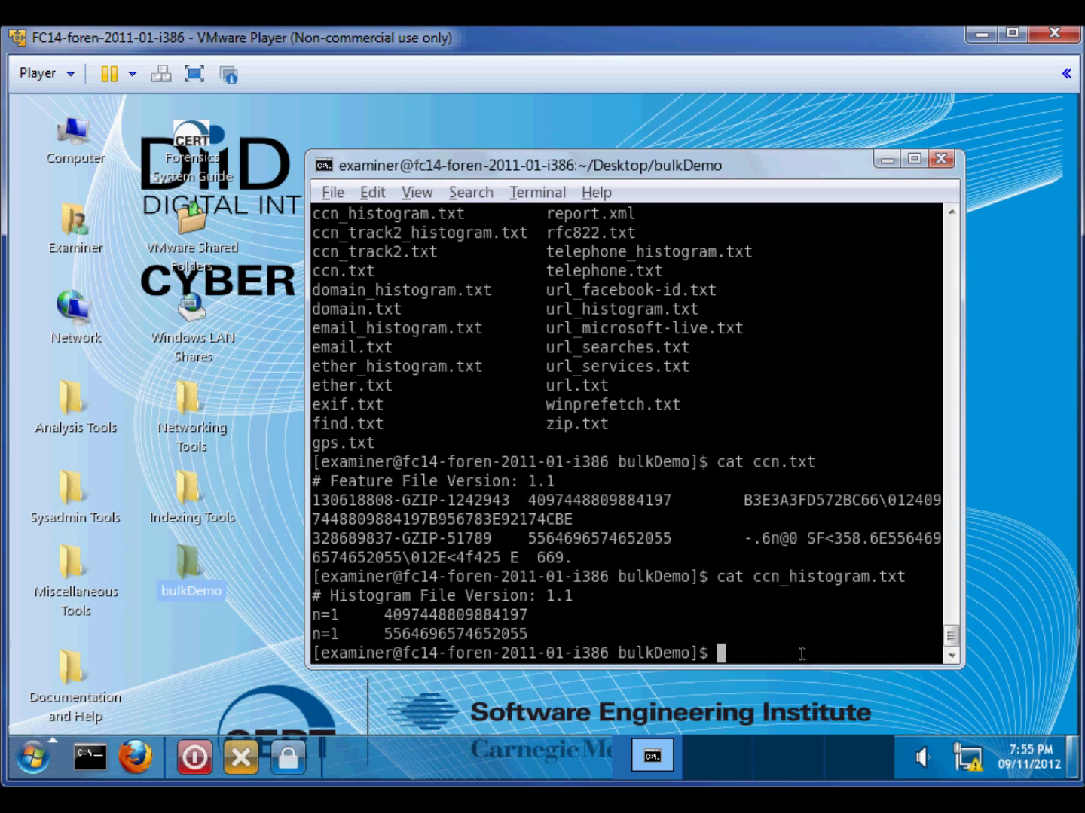
pyautogui.write('less')
# Page through email_histogram.txt in less, ranked by count from n=27672, then quit
pyautogui.write('email_h')
pyautogui.press('Tab')
pyautogui.press('Return')
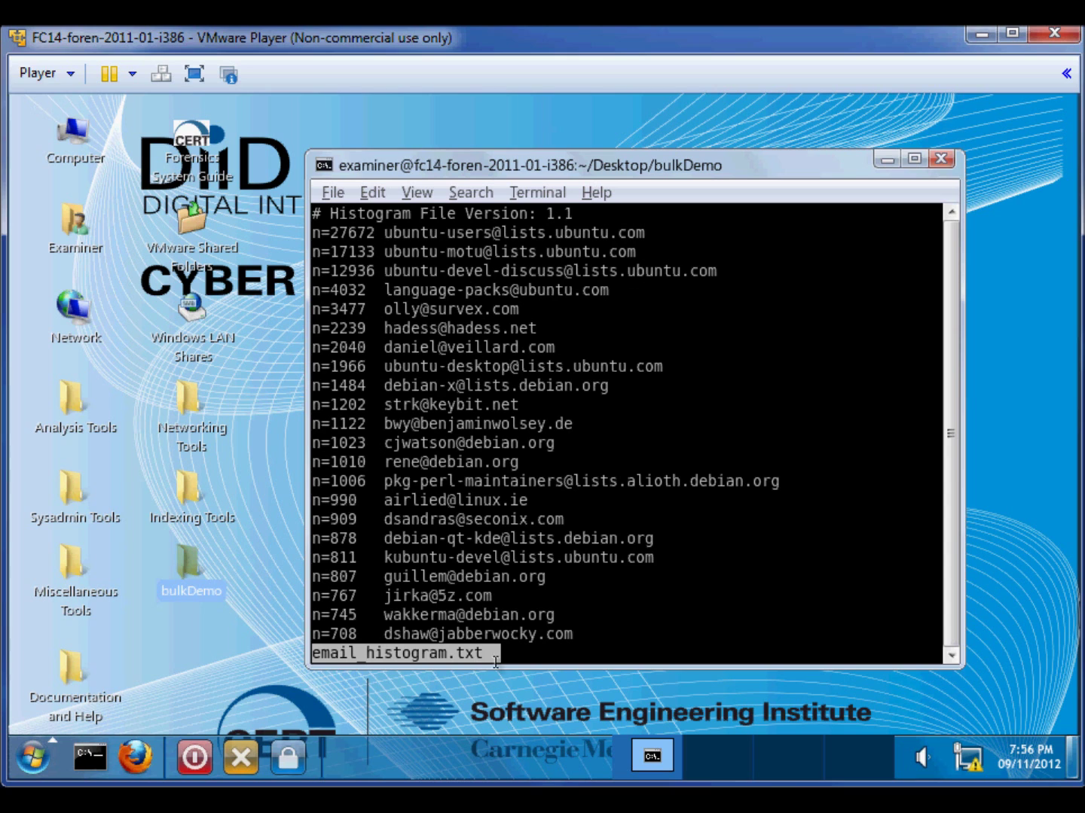
pyautogui.press('space')
pyautogui.press('space')
pyautogui.press('space')
pyautogui.press('space')
pyautogui.press('space')
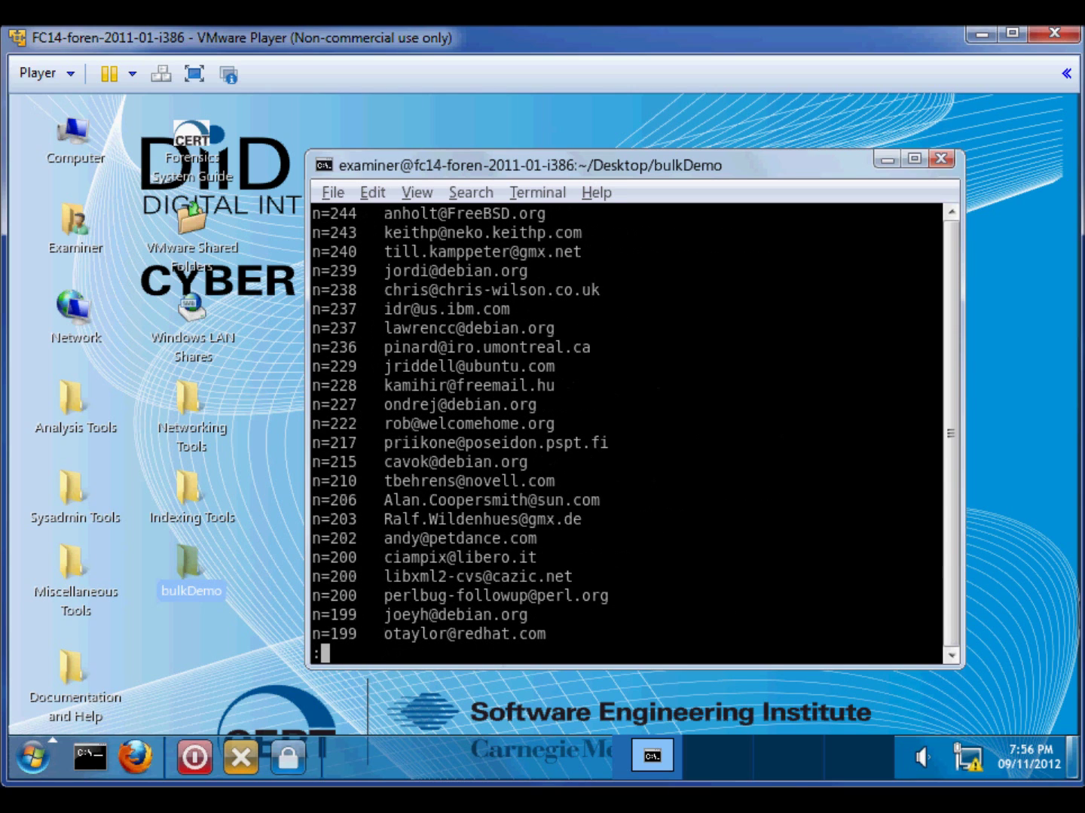
pyautogui.press('space')
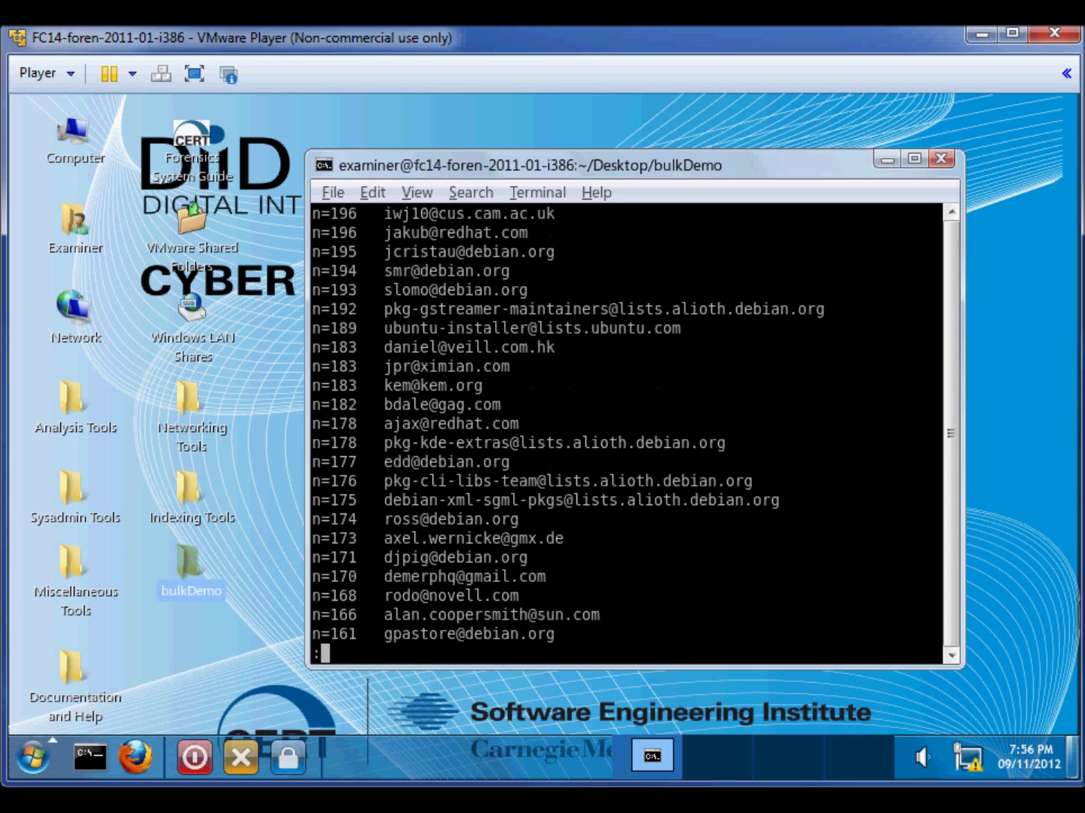
pyautogui.press('q')
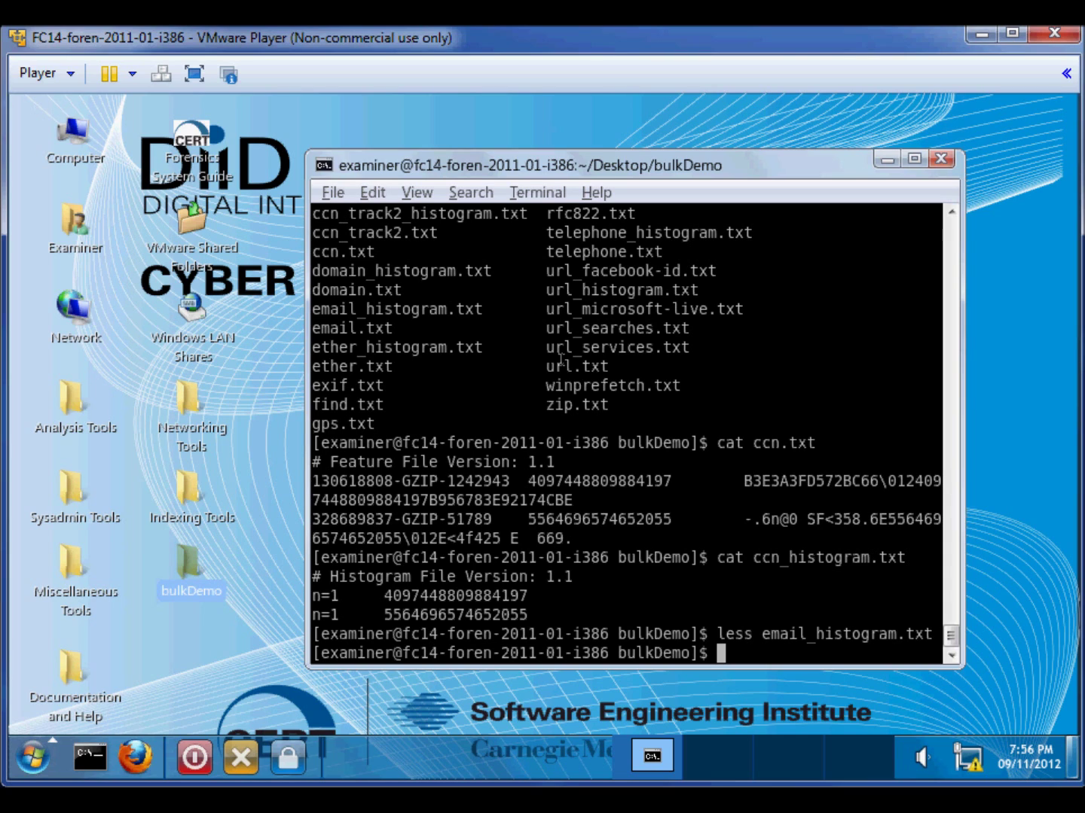
# Clear the terminal and minimize the VMware Player window
pyautogui.write('clear')
pyautogui.press('Return')
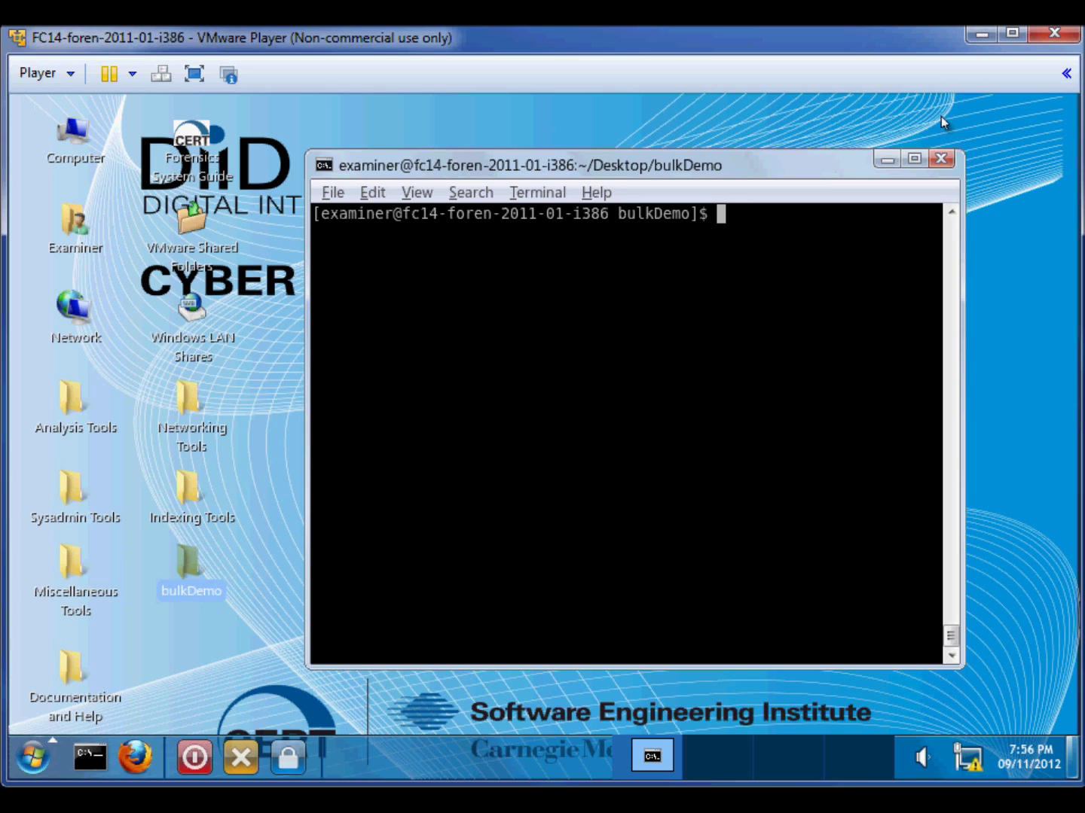
pyautogui.click(981, 34)
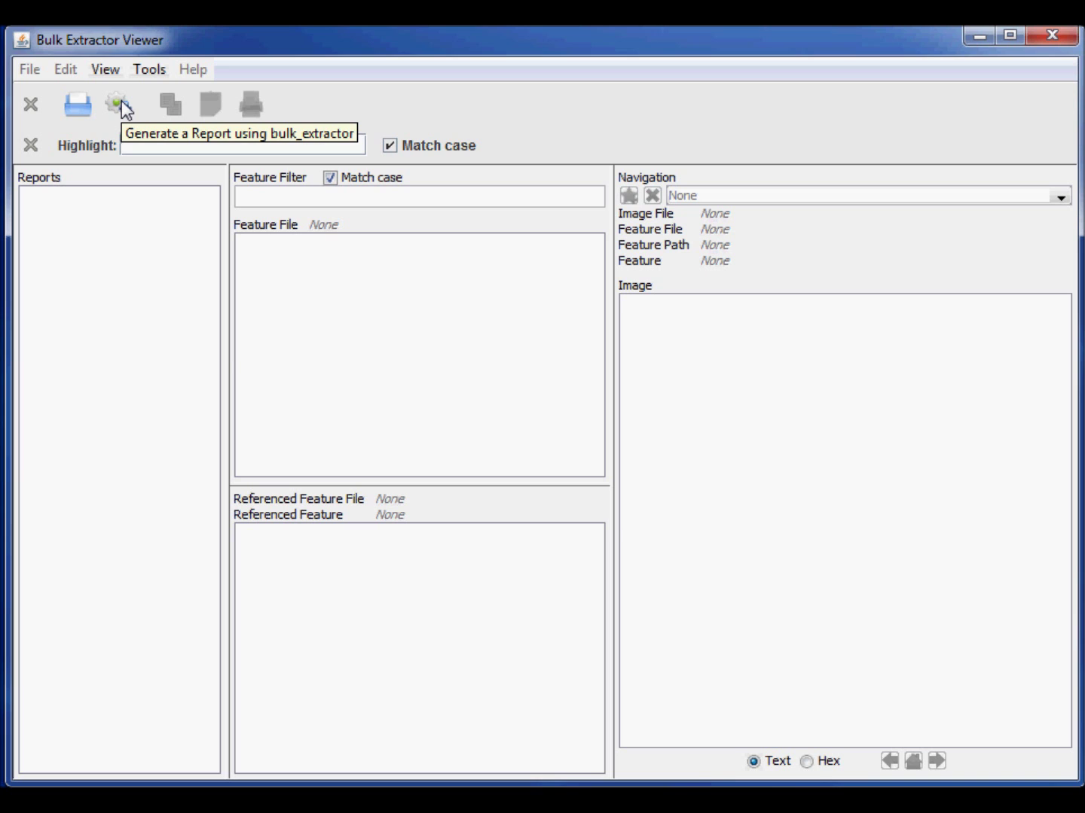
# Use Tools > Run bulk_extractor to start a scan of ubnist1.gen3.raw into BEdemo2
pyautogui.click(150, 70)
pyautogui.click(167, 93)
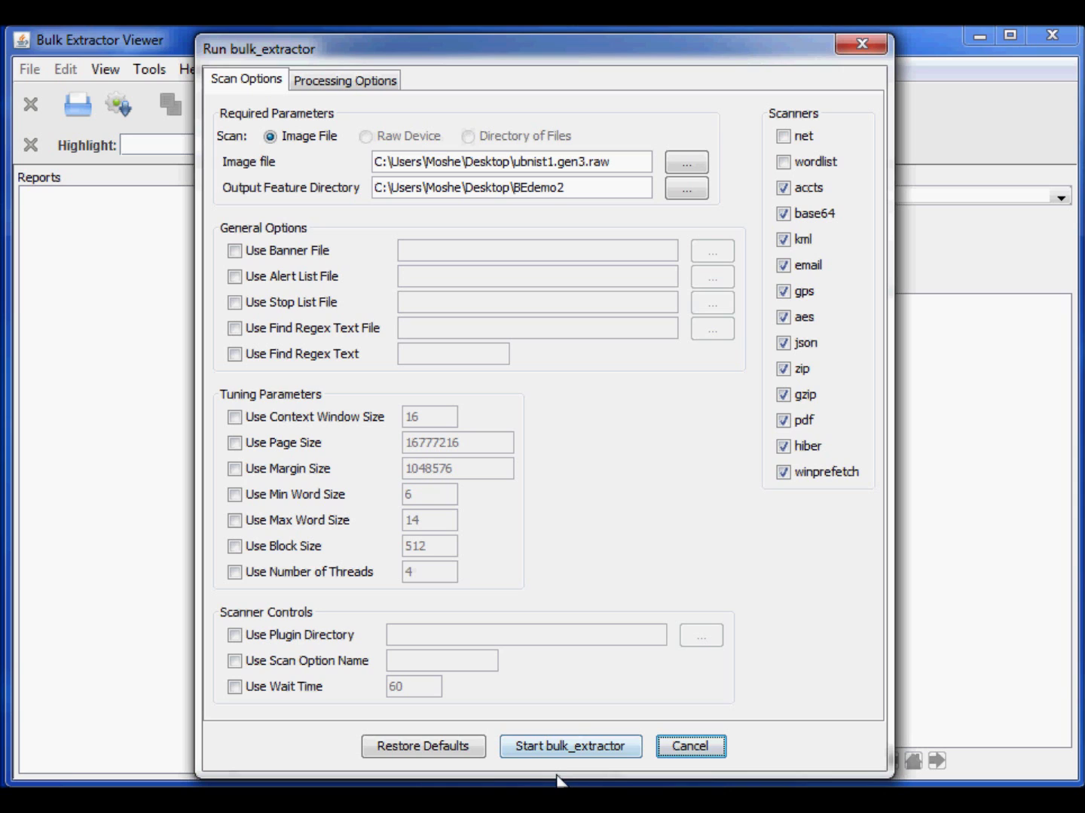
pyautogui.click(564, 749)
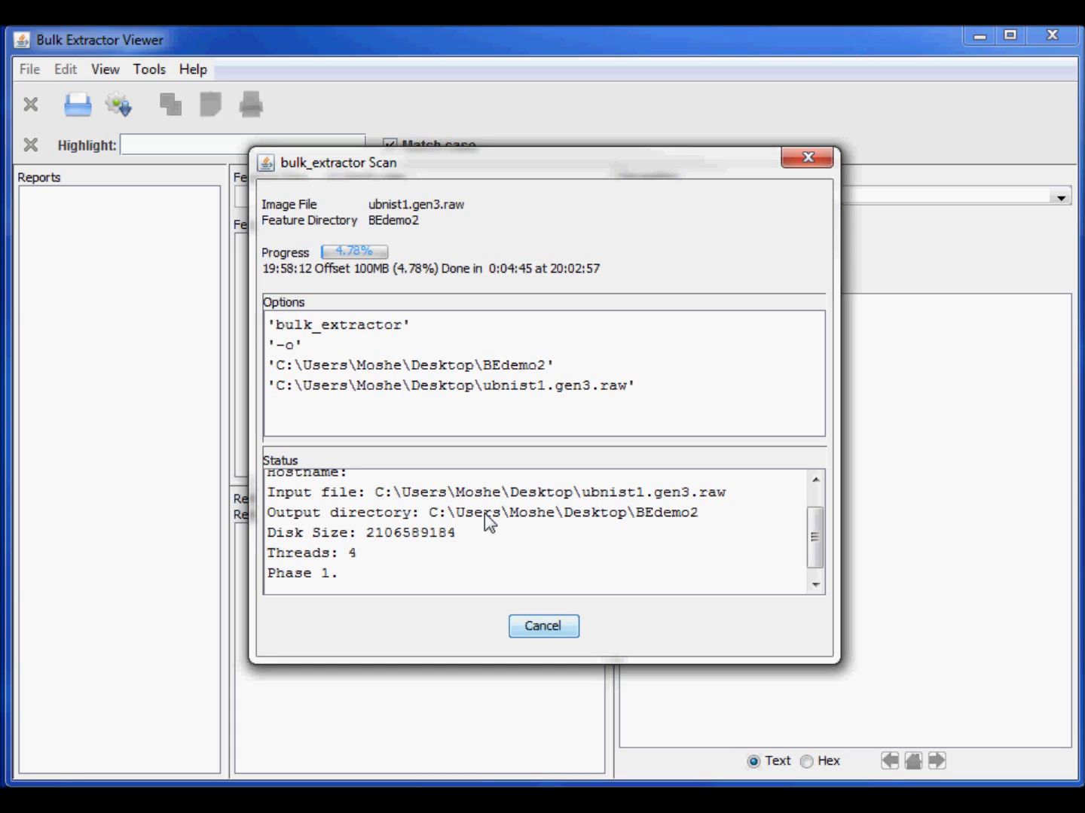
# Cancel the scan at 7.17% and dismiss the 'Scanner terminated' notice
pyautogui.click(545, 628)
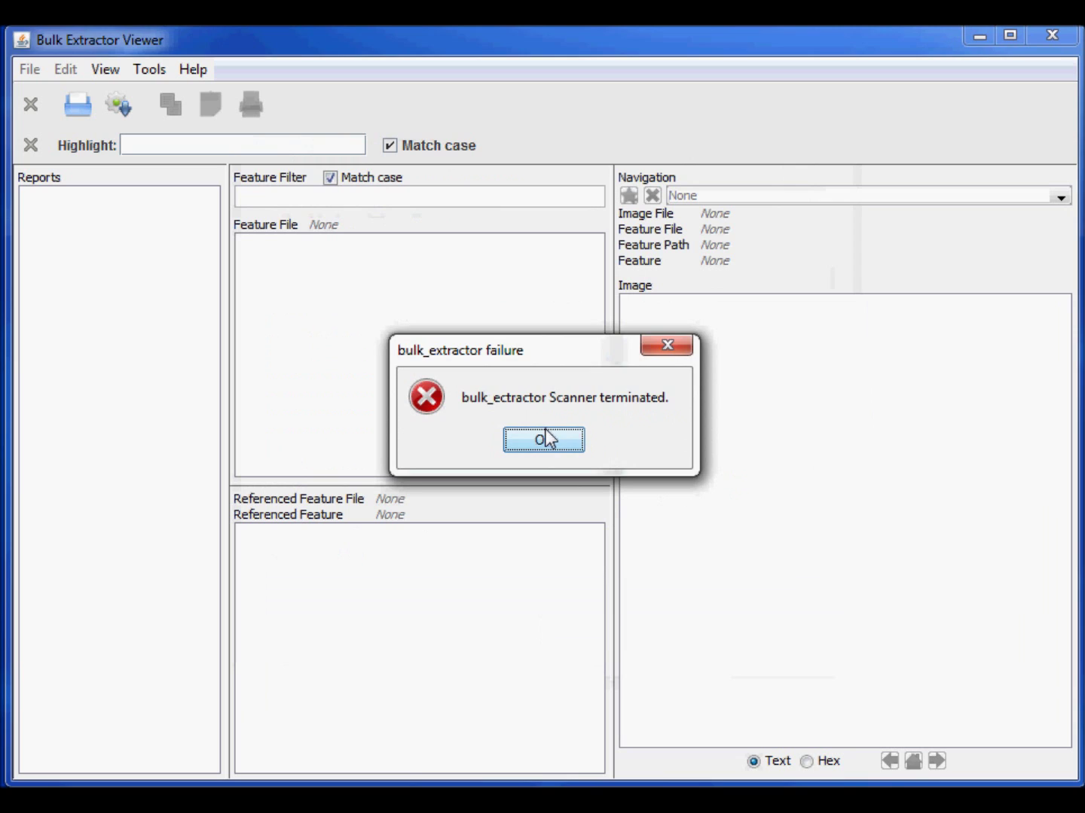
pyautogui.click(546, 437)
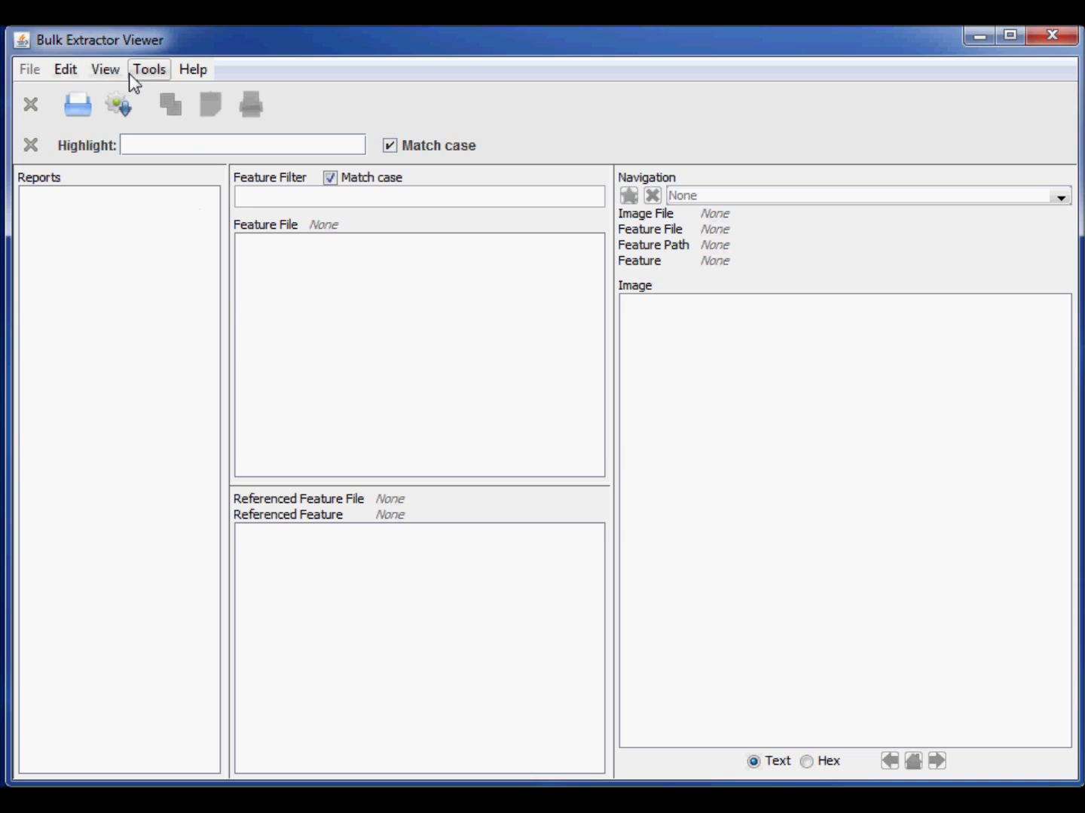
# Open File > Open Report and paste the BEdemo report.xml path into Report File
pyautogui.click(30, 71)
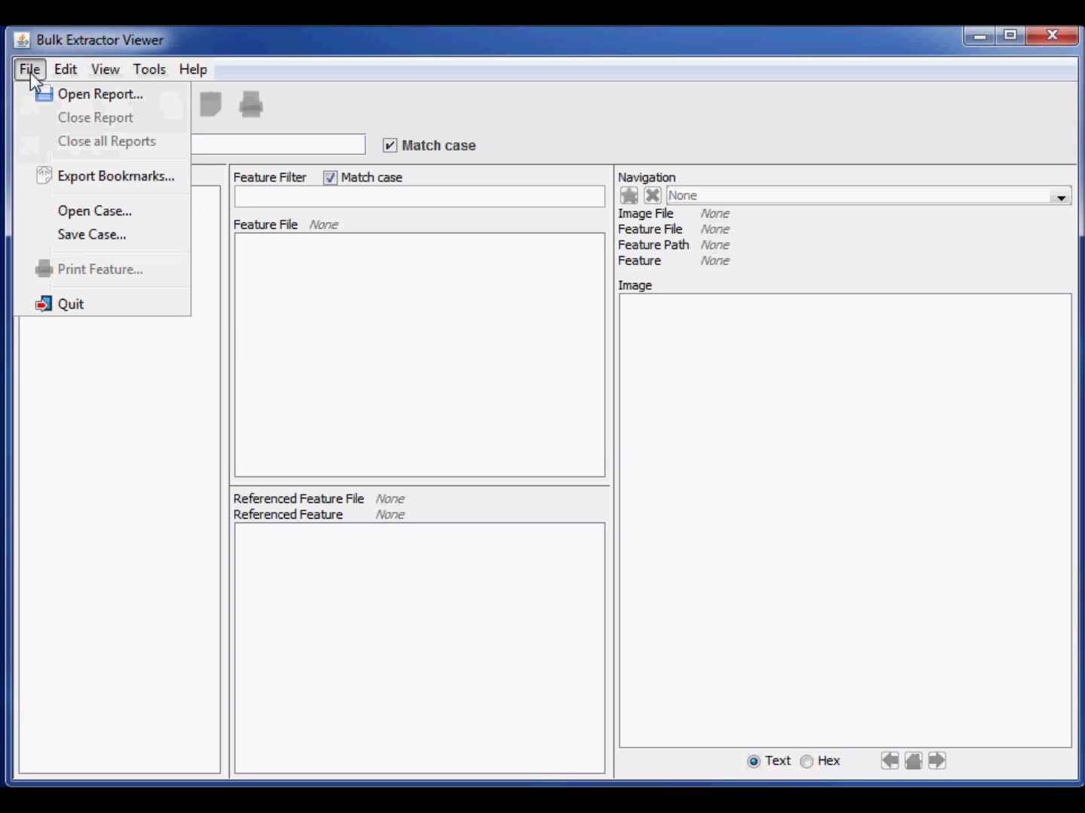
pyautogui.click(63, 94)
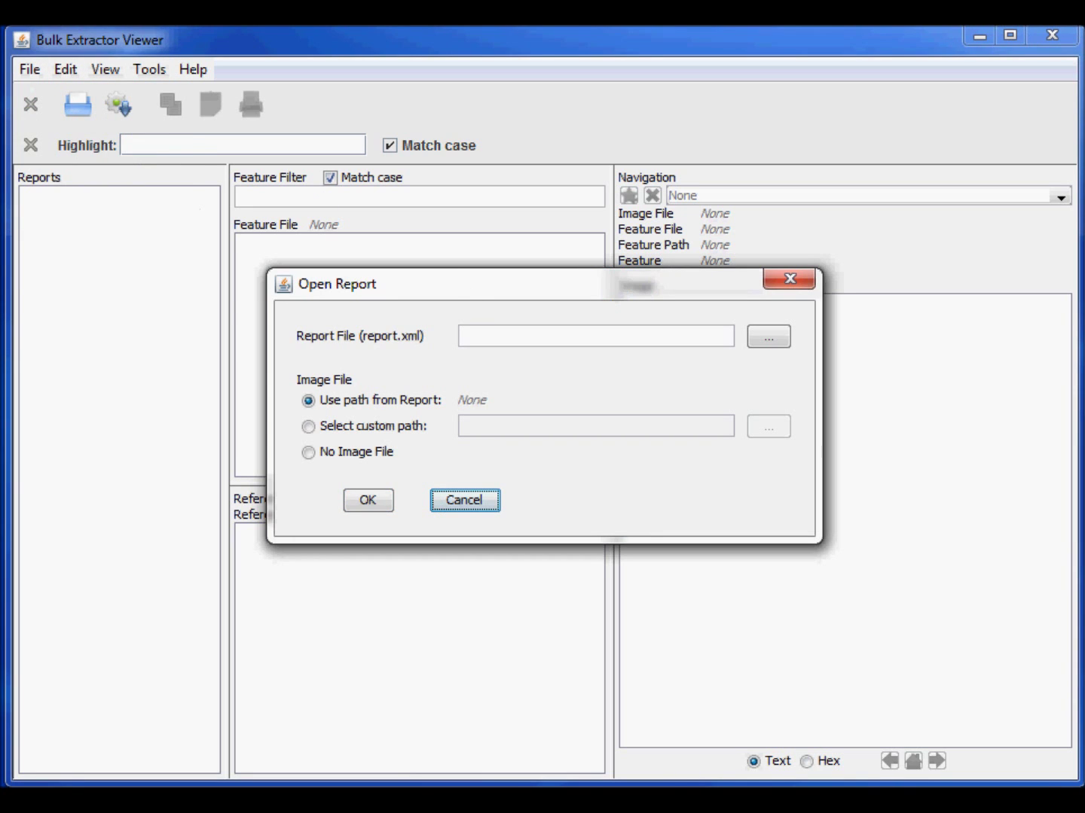
pyautogui.click(502, 356)
pyautogui.write('C:\\Users\\Moshe\\Desktop\\BEdemo\\report.xml')
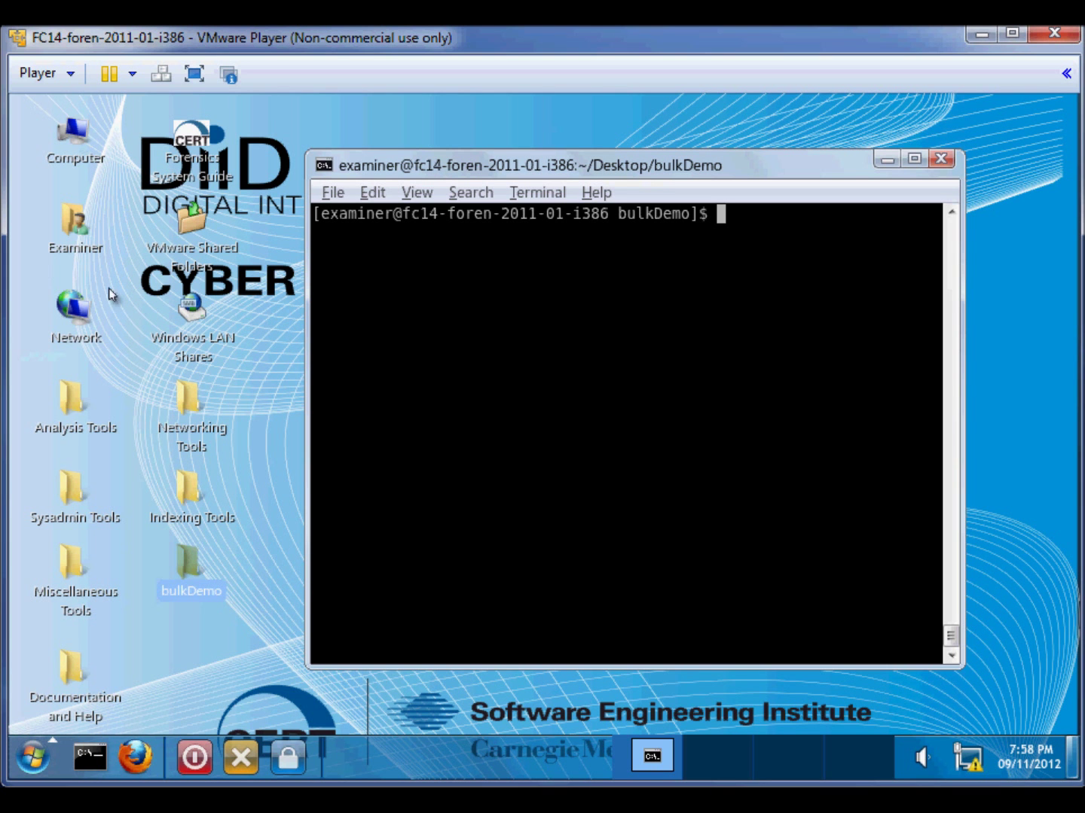
# List the bulkDemo folder to confirm report.xml exists, then minimise the virtual machine
pyautogui.write('ls')
pyautogui.press('Return')
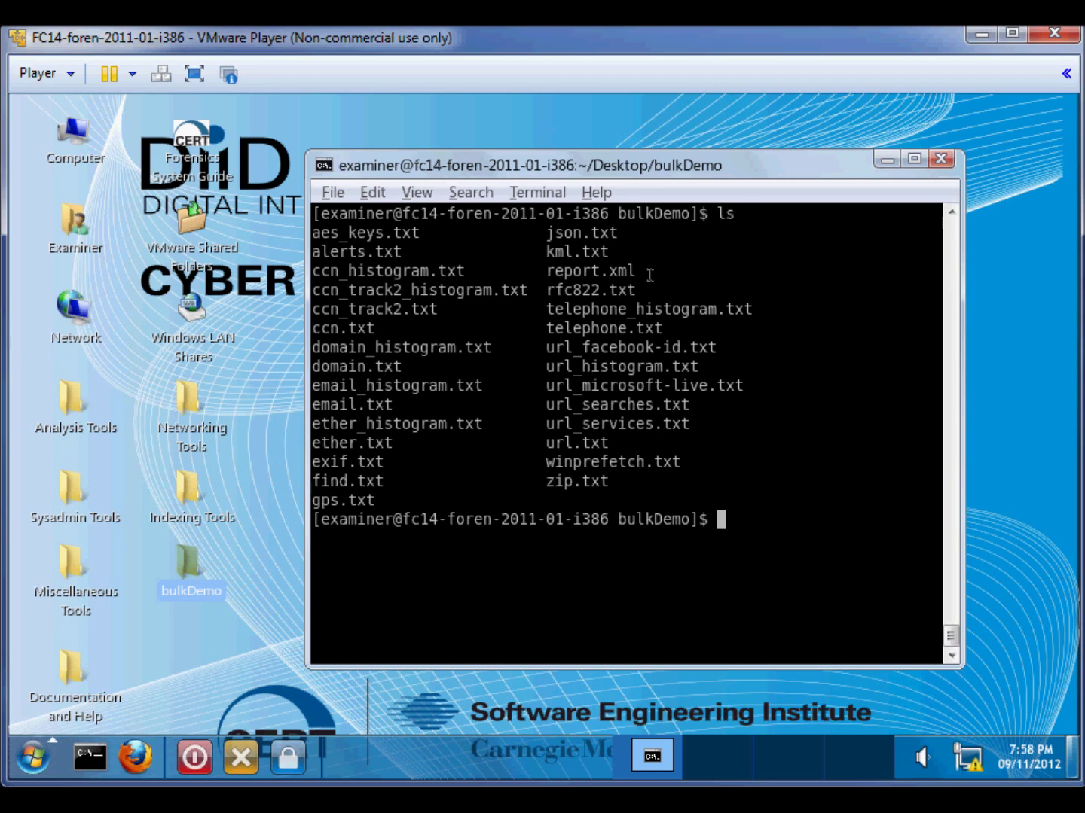
pyautogui.moveTo(652, 284); pyautogui.dragTo(558, 288)
pyautogui.click(559, 288)
pyautogui.click(981, 36)
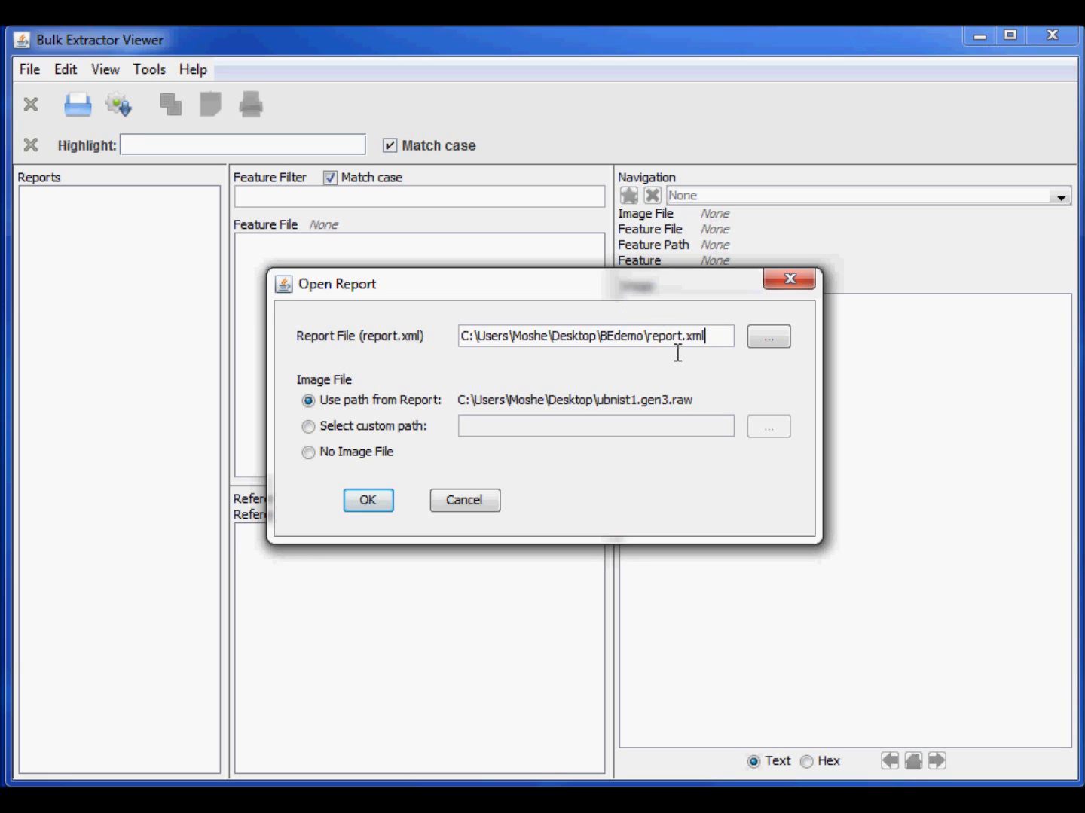
# Load the BEdemo report.xml with the ubnist1.gen3.raw image into the viewer
pyautogui.click(367, 500)
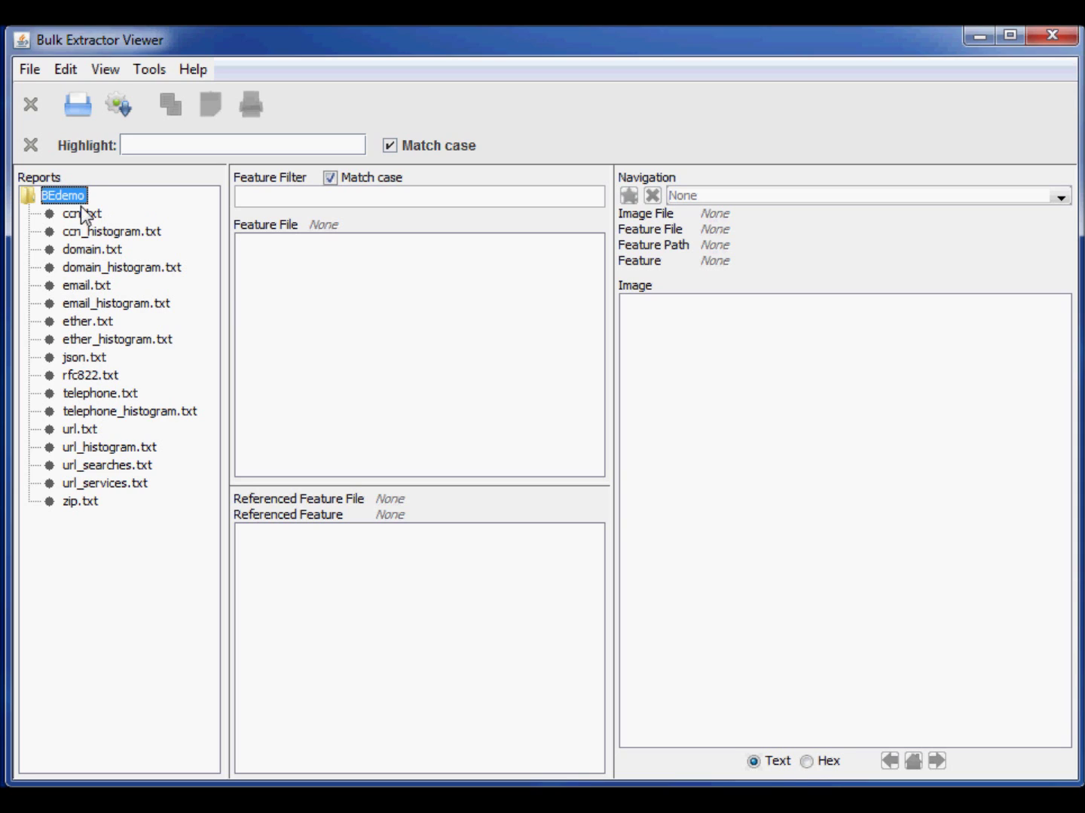
pyautogui.moveTo(73, 197)
# Open ccn.txt and show the first credit card hit in ubnist1.gen3.raw near offset 1242944
pyautogui.click(76, 219)
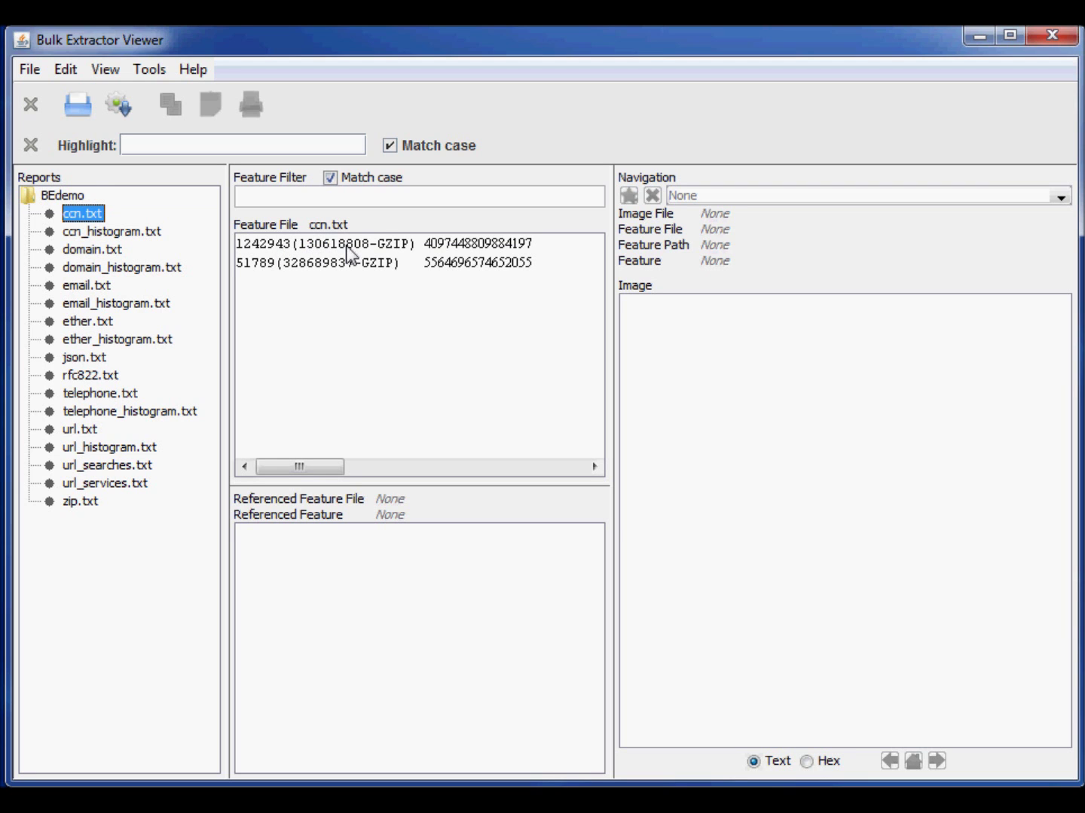
pyautogui.click(430, 247)
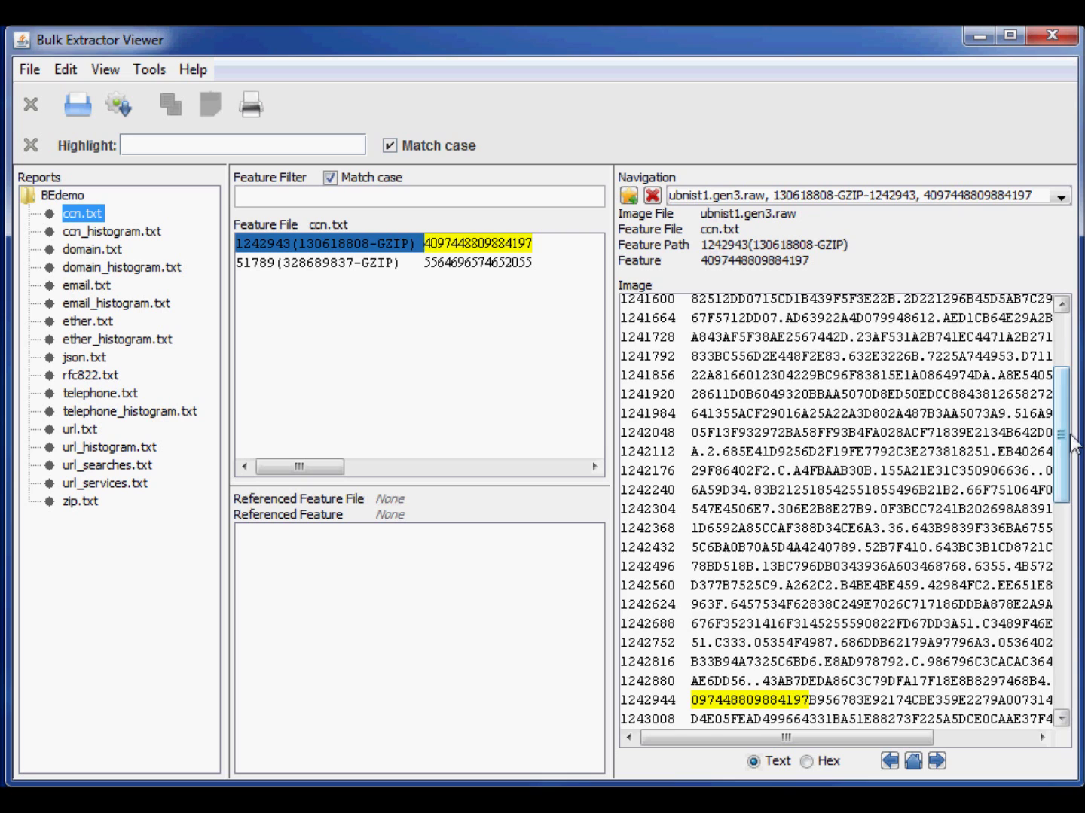
pyautogui.moveTo(1070, 435); pyautogui.dragTo(1073, 488)
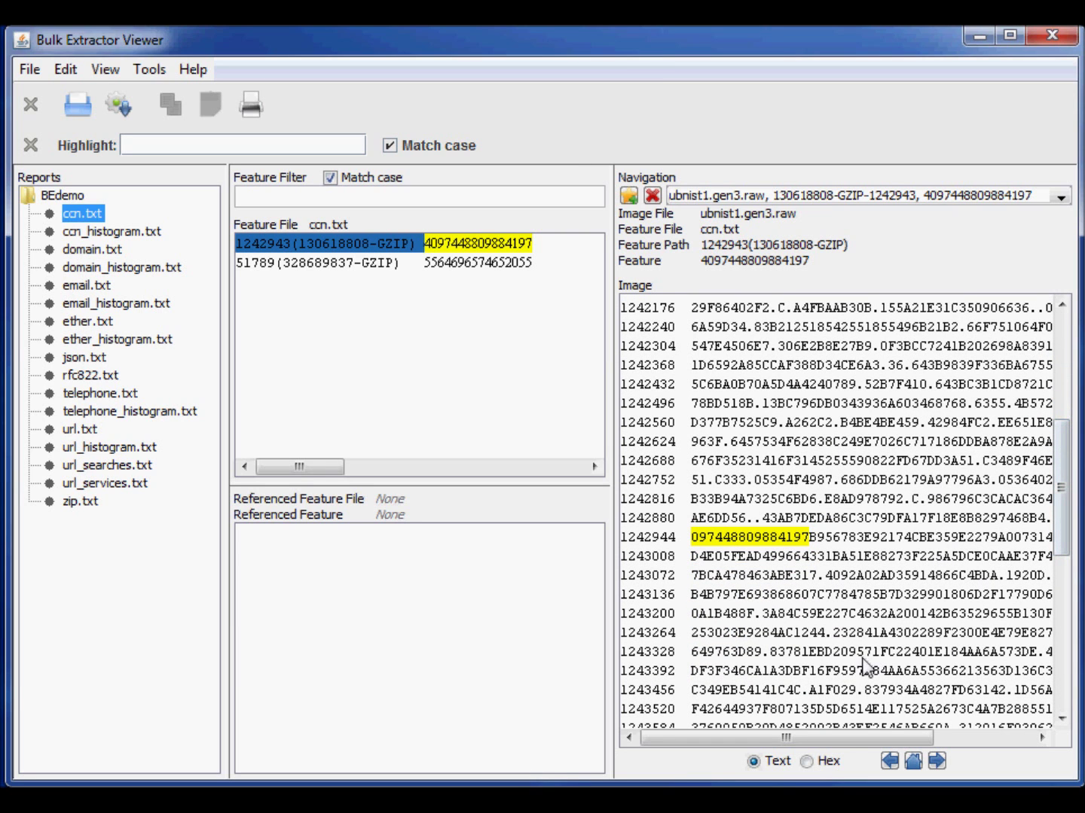
pyautogui.moveTo(859, 735); pyautogui.dragTo(802, 734)
pyautogui.click(147, 69)
# Switch the image address base to hexadecimal
pyautogui.moveTo(112, 68)
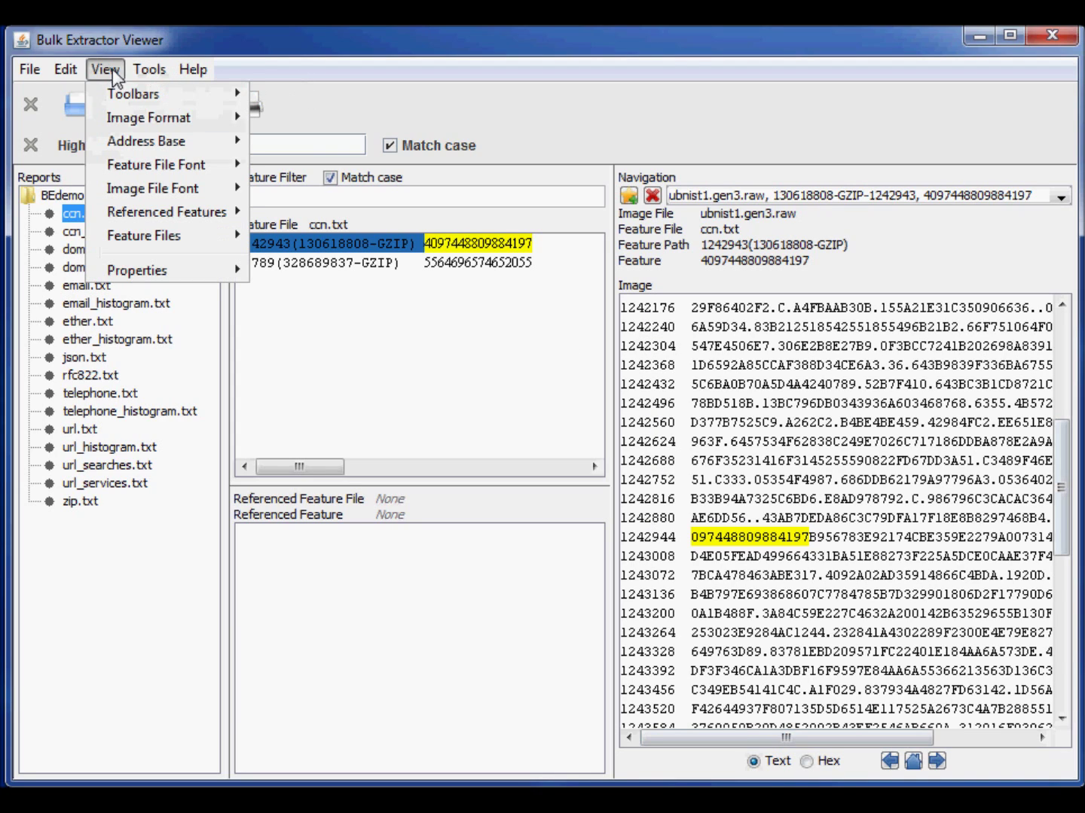
pyautogui.moveTo(123, 139)
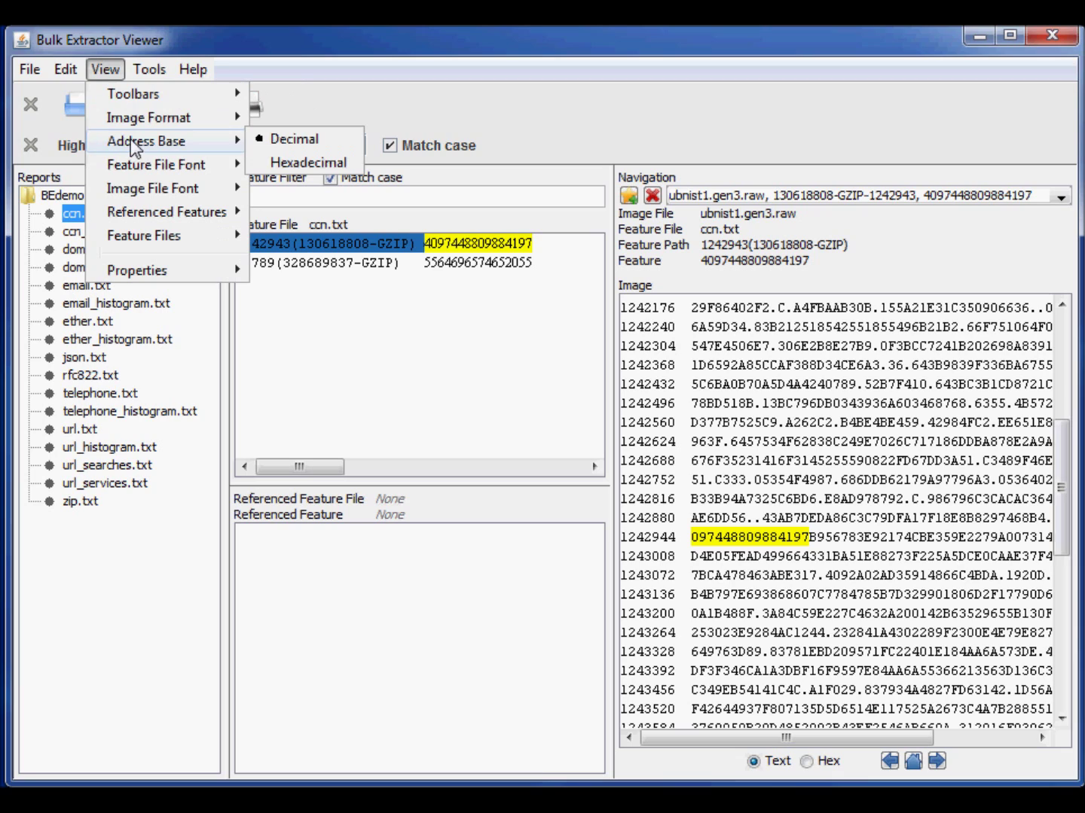
pyautogui.click(298, 162)
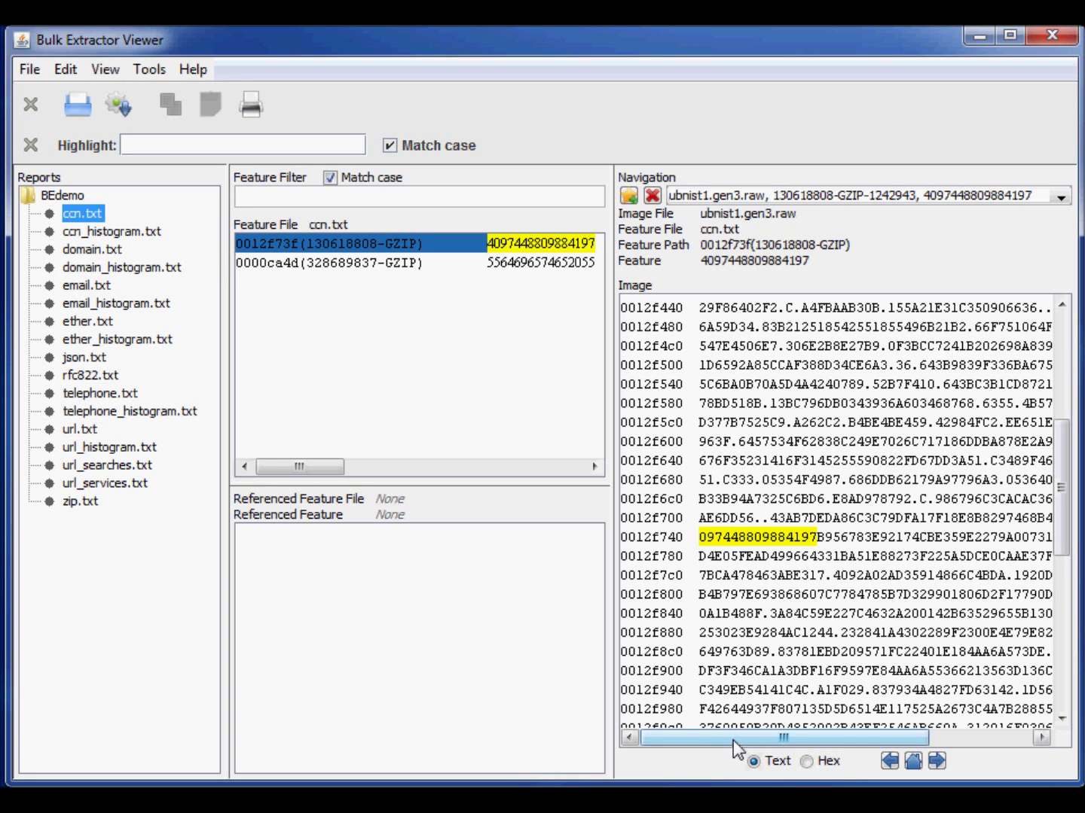
# Show the second credit card hit in the image, then open ccn_histogram.txt
pyautogui.moveTo(734, 741); pyautogui.dragTo(889, 728)
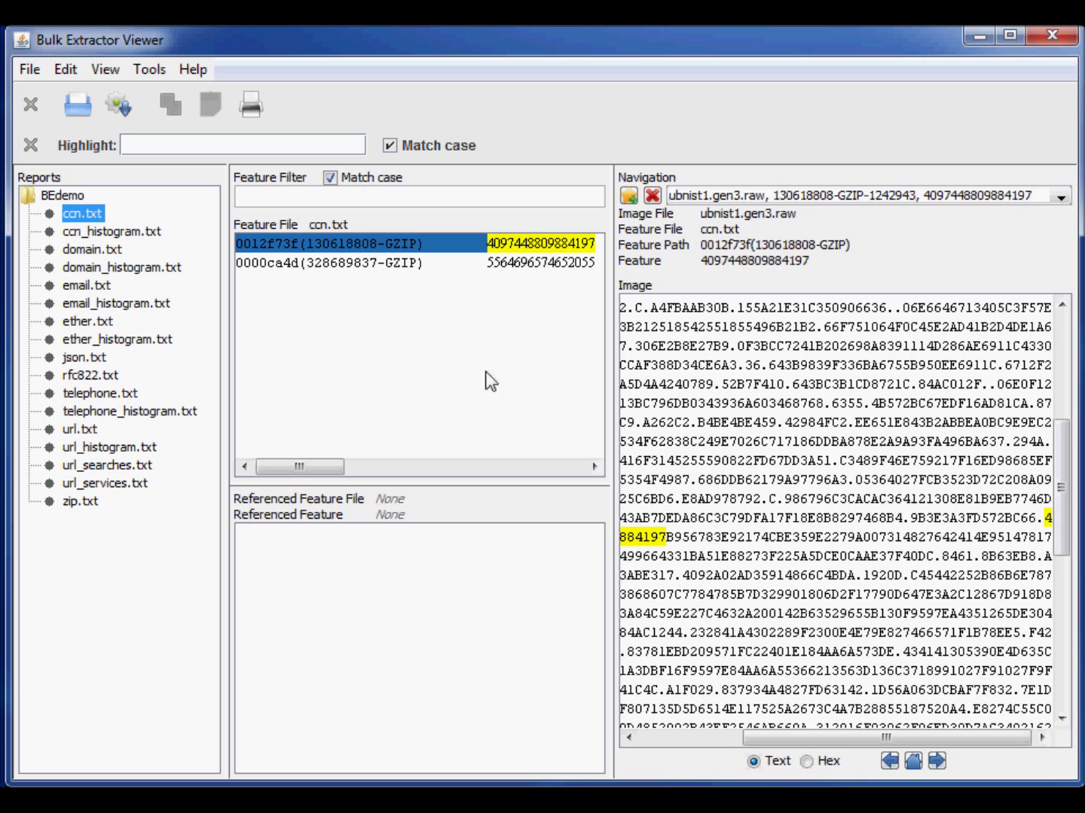
pyautogui.click(384, 263)
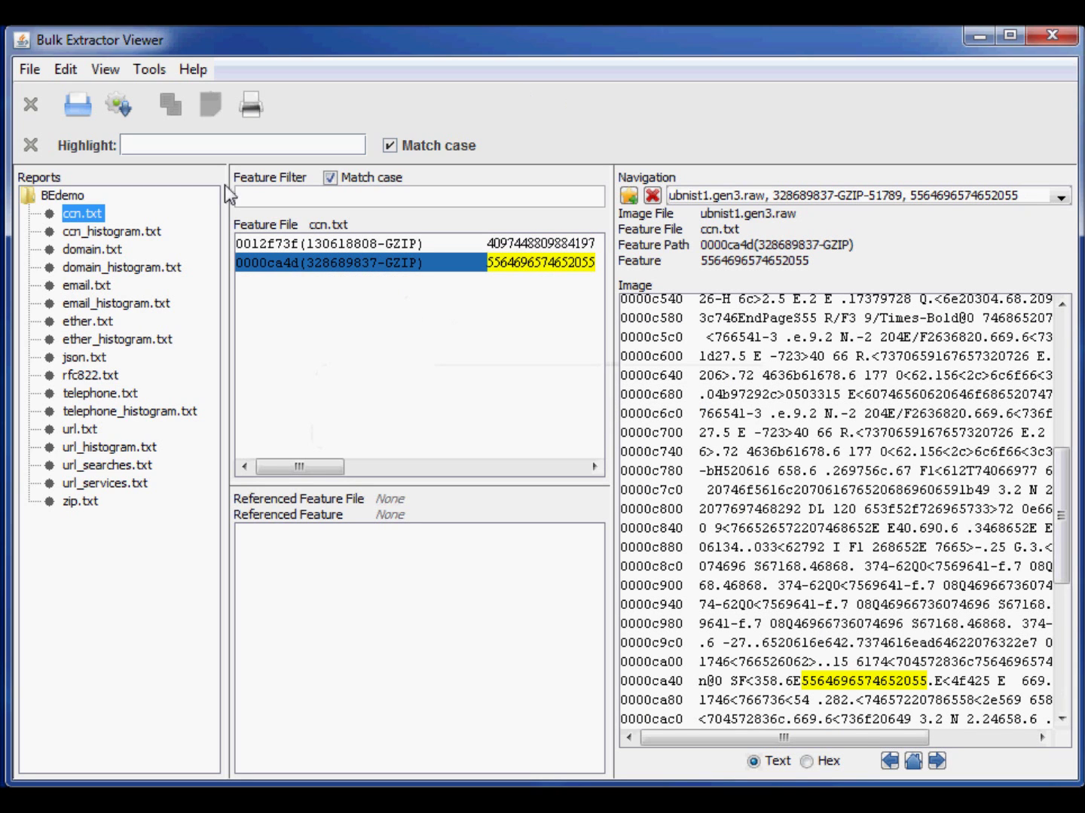
pyautogui.click(140, 234)
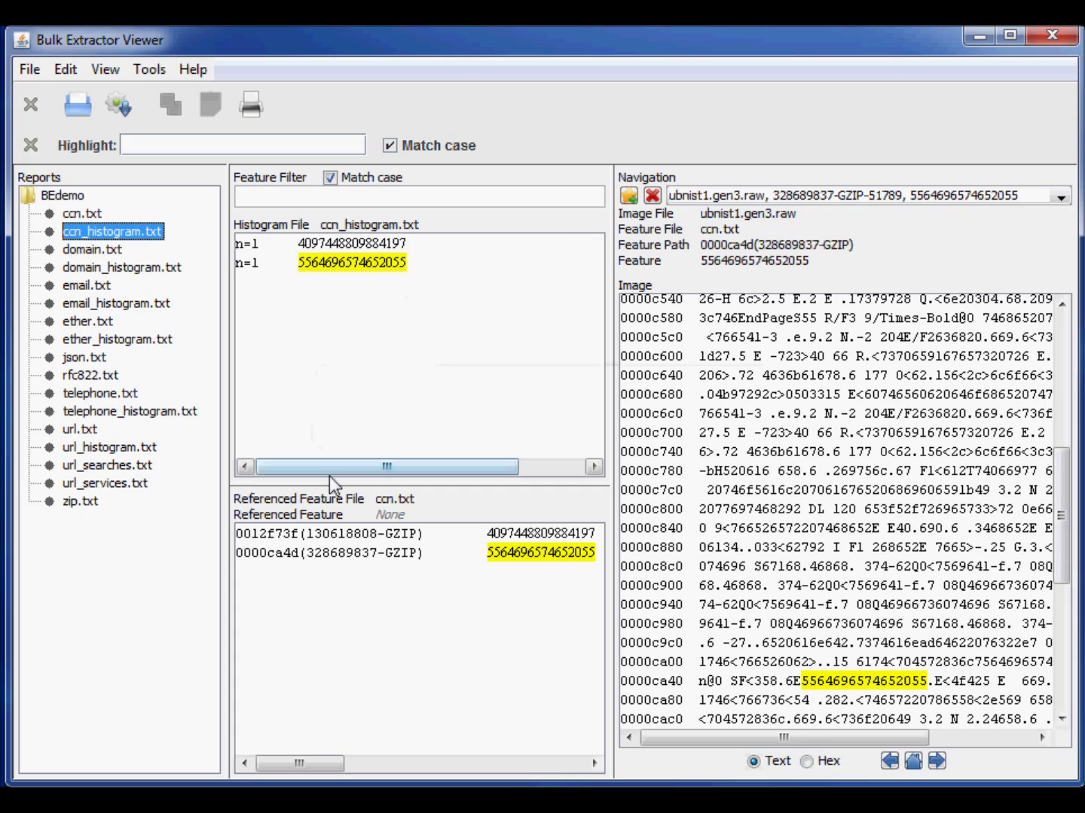
pyautogui.click(322, 247)
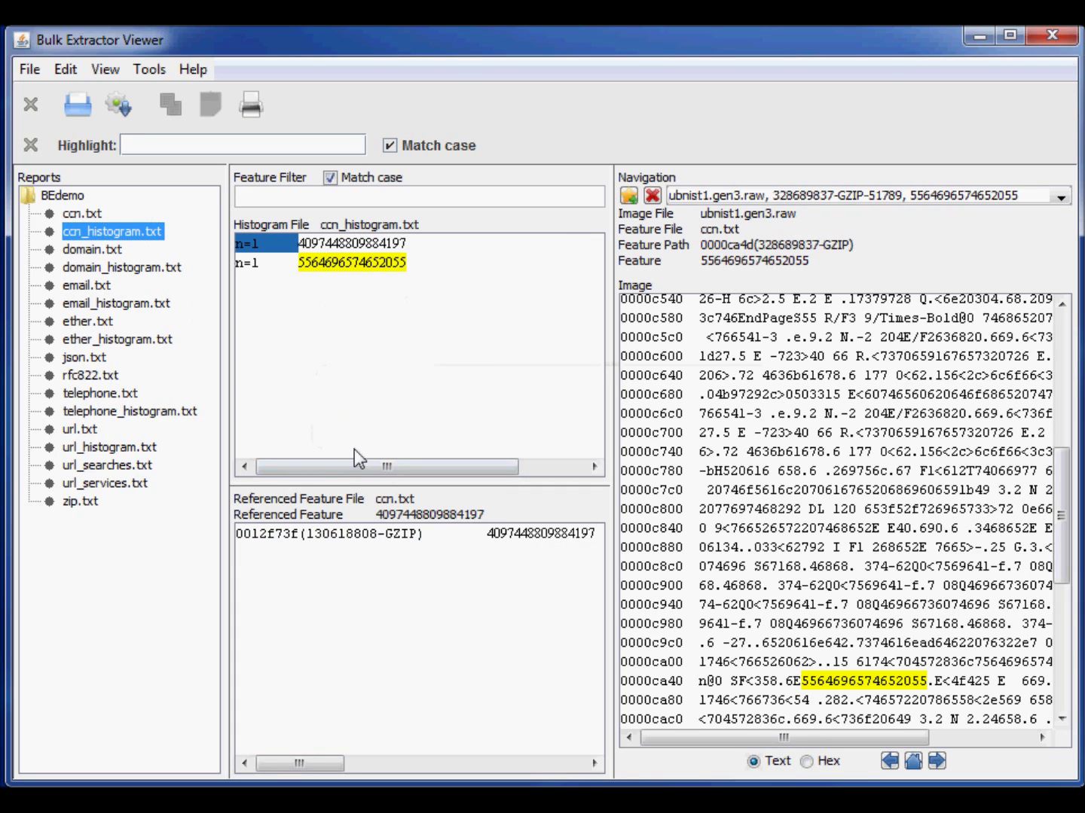
pyautogui.click(334, 265)
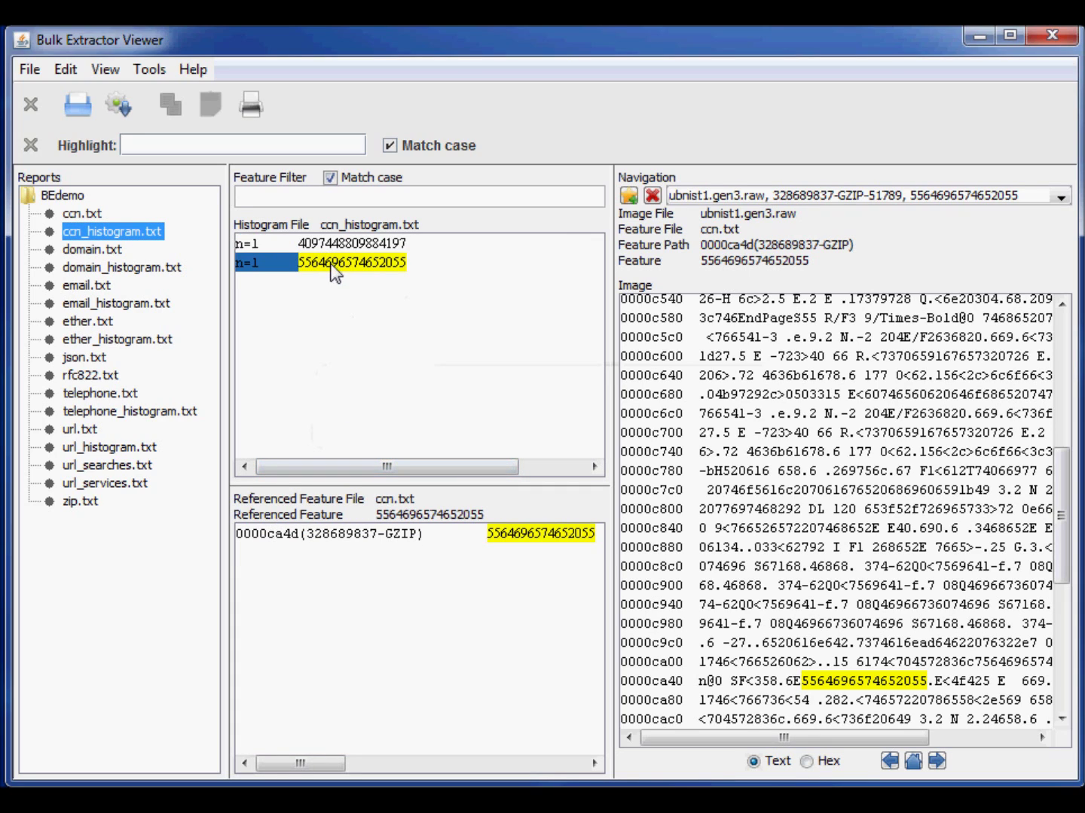
pyautogui.click(315, 539)
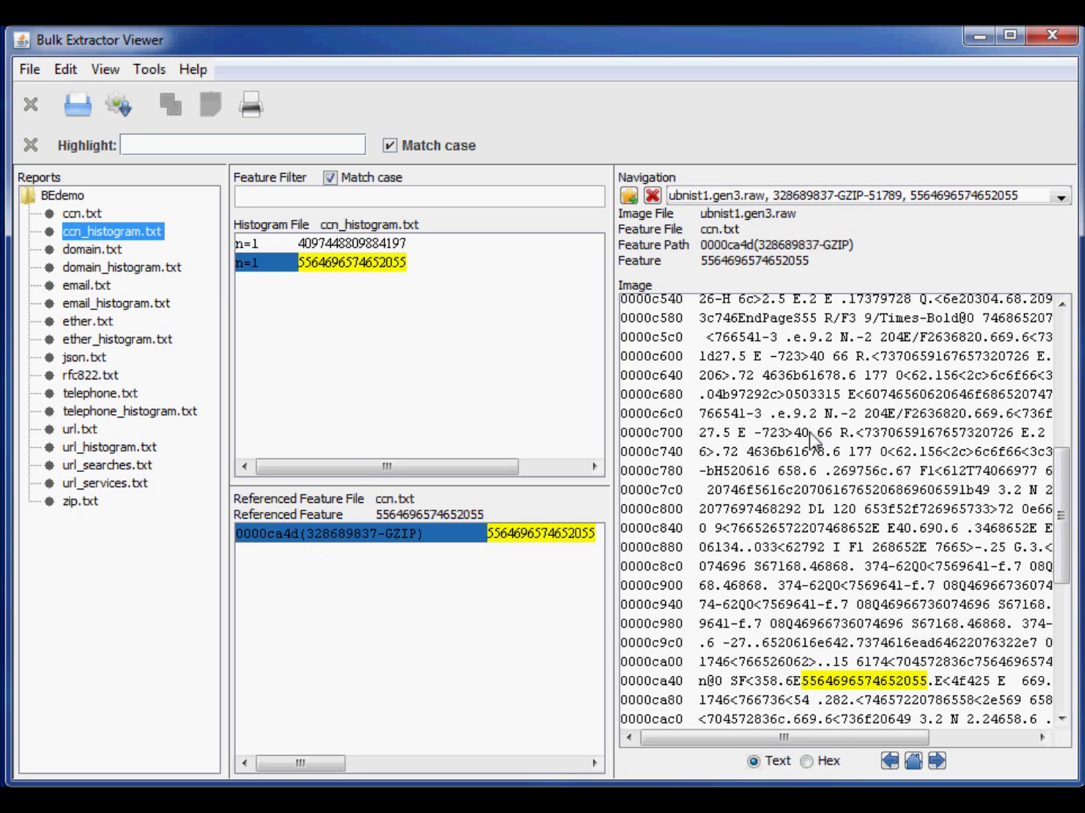
# Filter the card histogram to 4097, show that card's image location, and open telephone_histogram.txt
pyautogui.click(278, 207)
pyautogui.write('409')
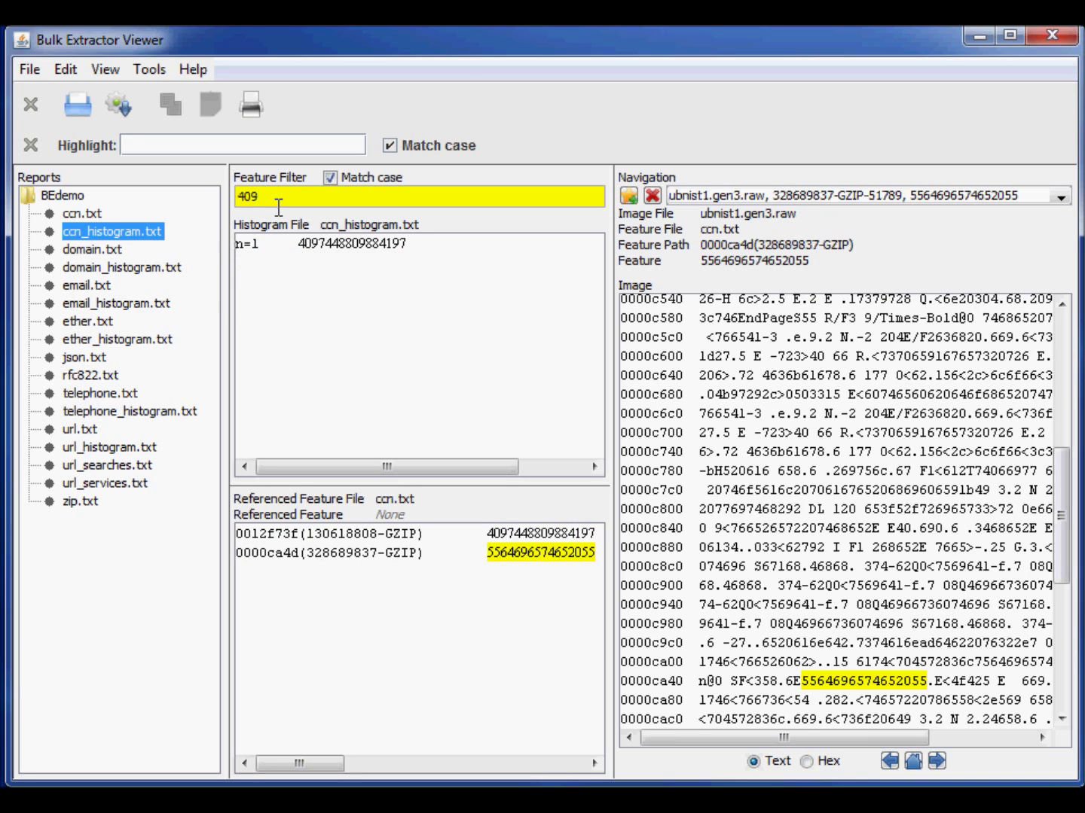
pyautogui.write('7')
pyautogui.click(317, 247)
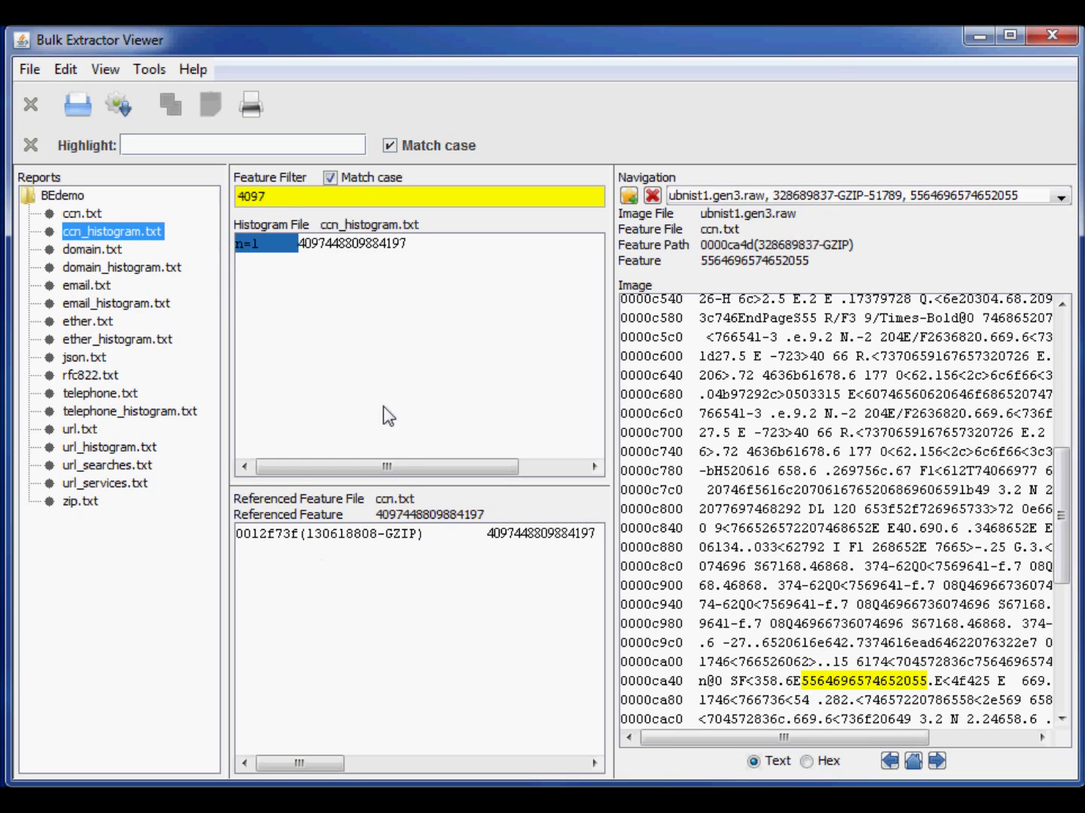
pyautogui.click(376, 535)
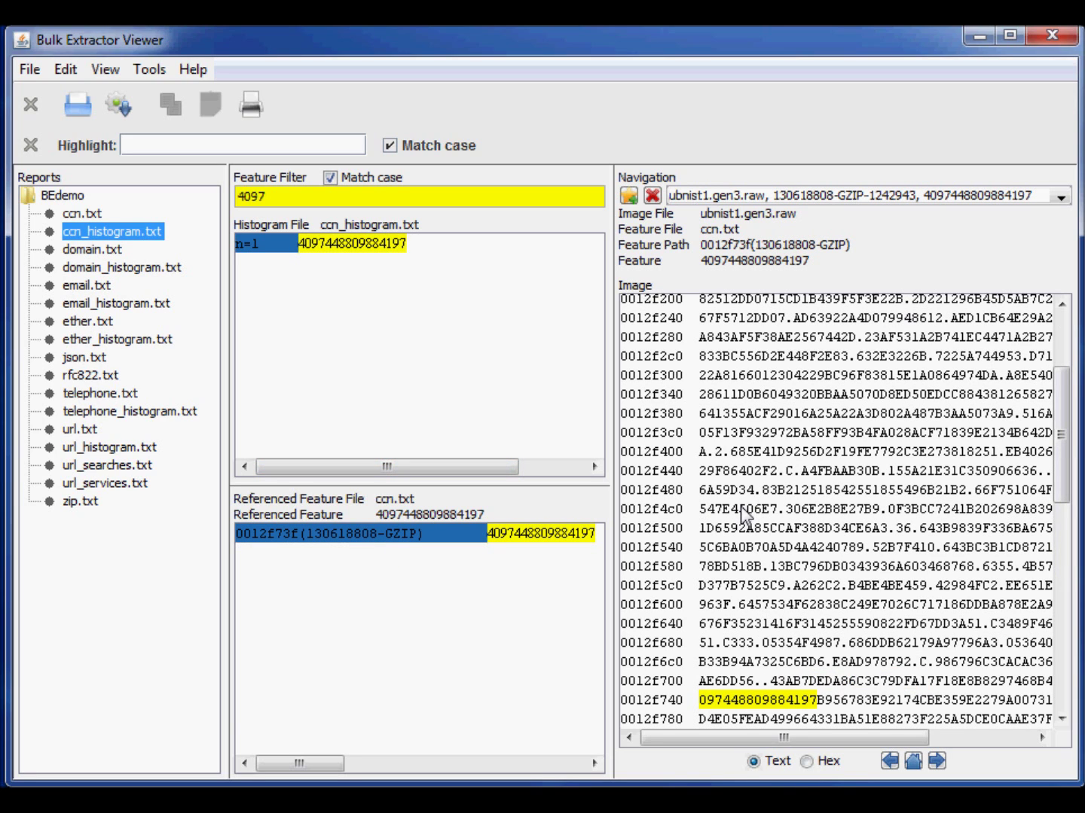
pyautogui.click(91, 411)
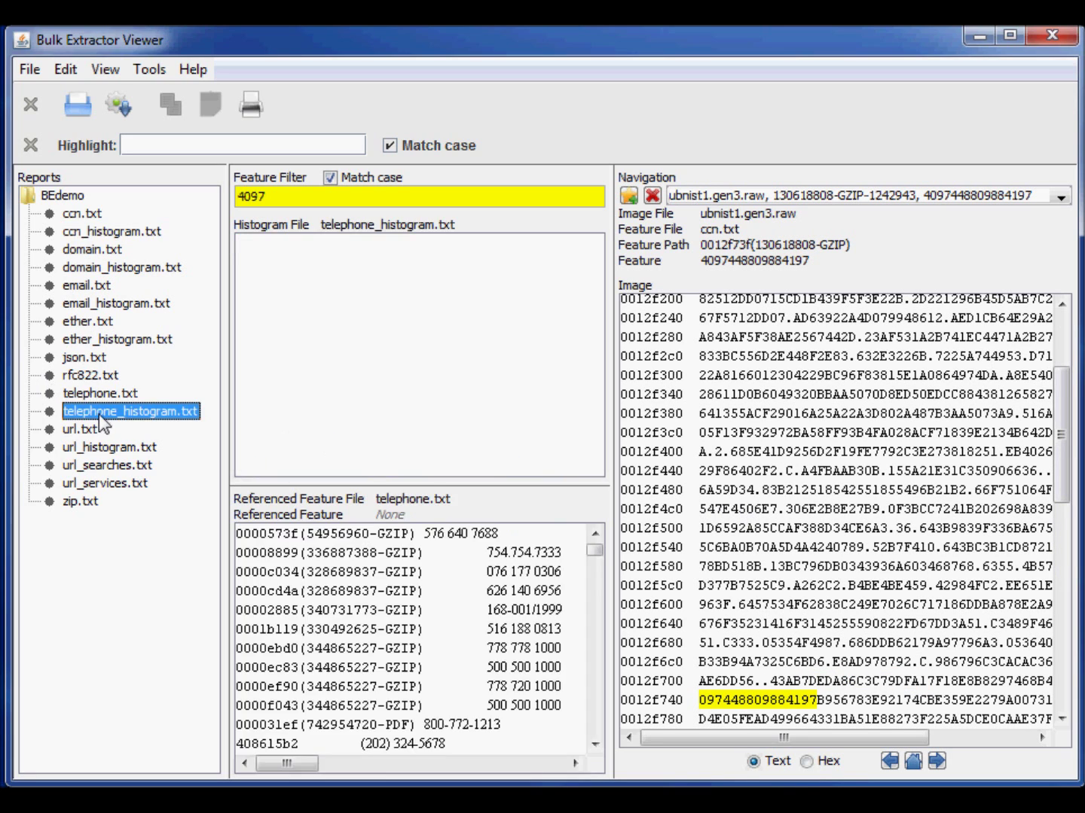
# View a telephone hit's image location and clear the 4097 feature filter
pyautogui.click(407, 610)
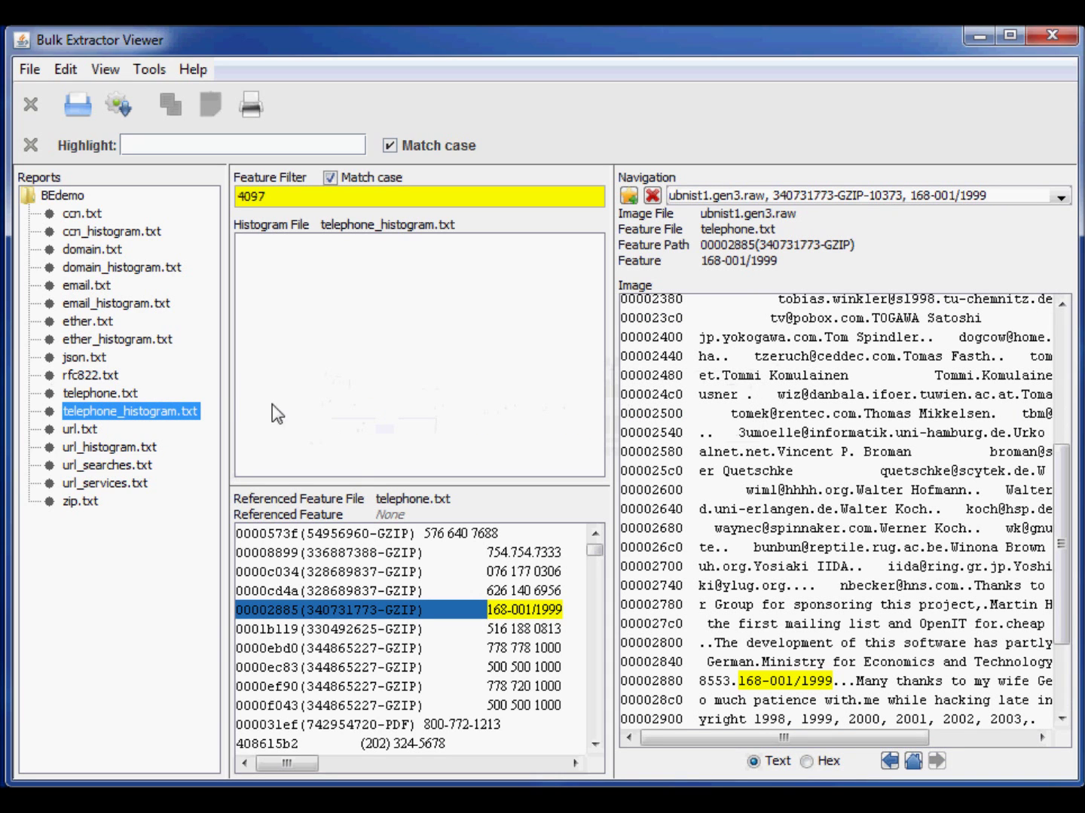
pyautogui.click(315, 203)
pyautogui.hotkey('ctrl', 'a')
pyautogui.press('BackSpace')
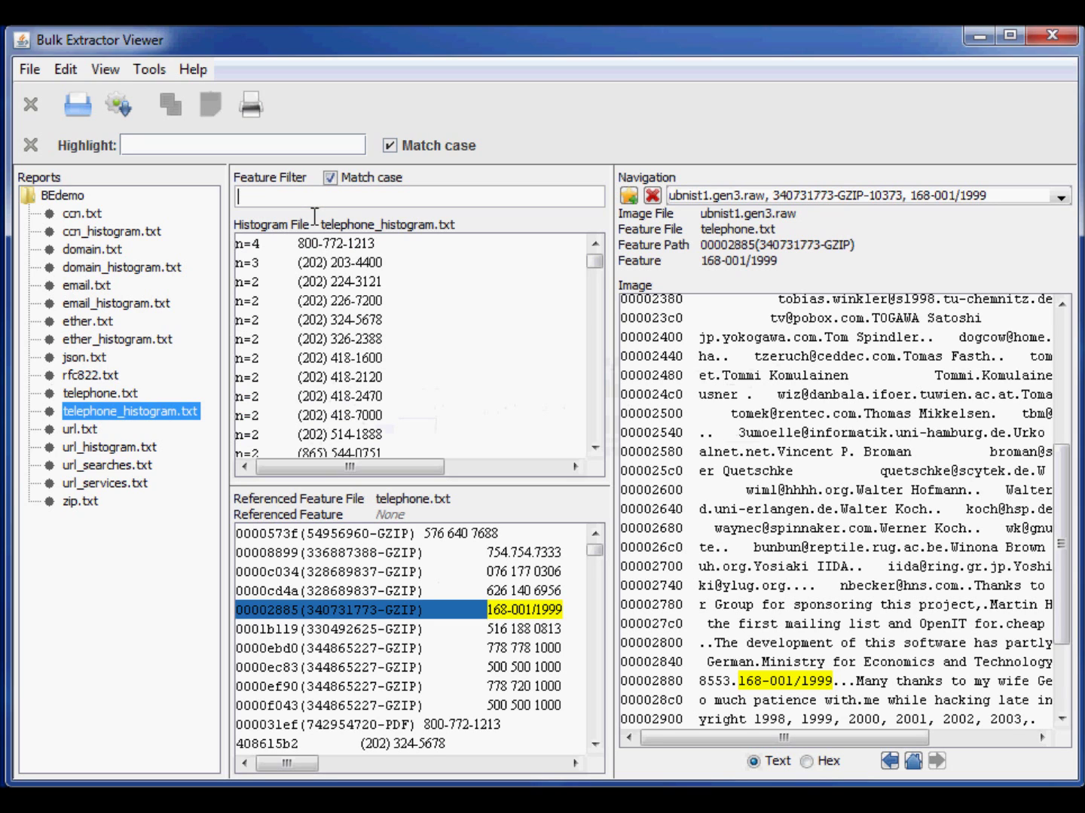
# Show the image locations of the twice-seen and thrice-seen phone numbers
pyautogui.click(343, 320)
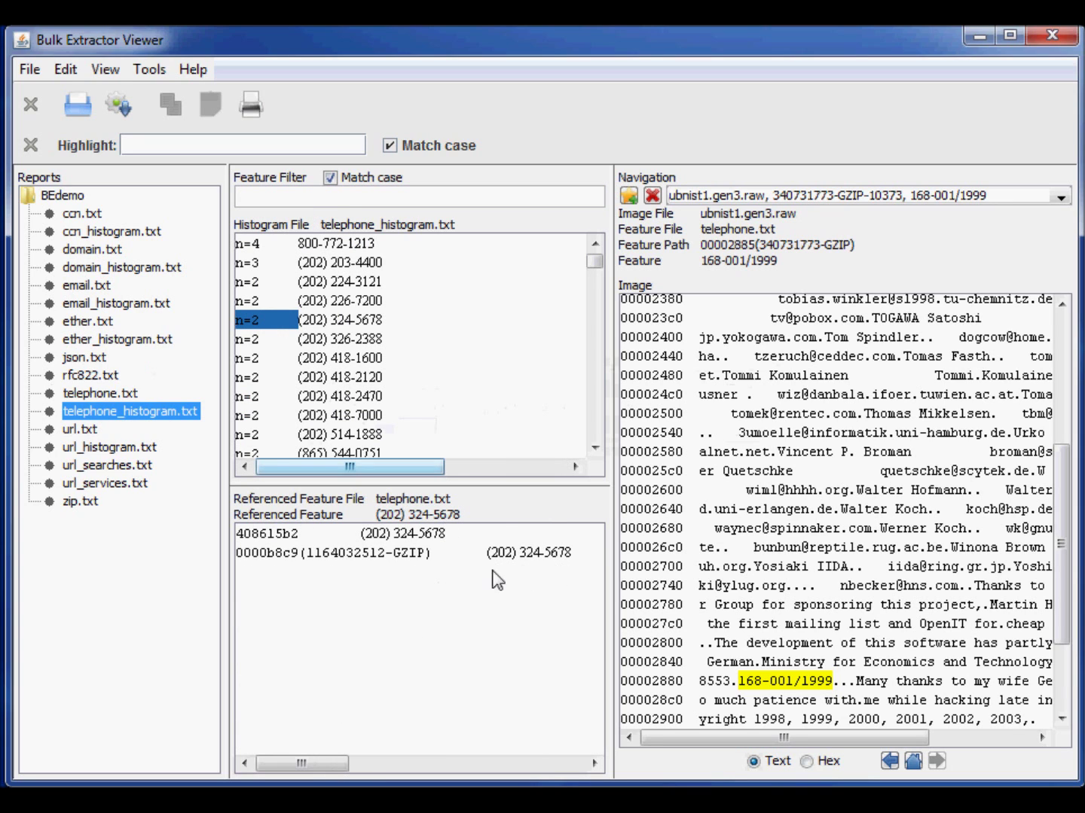
pyautogui.click(394, 556)
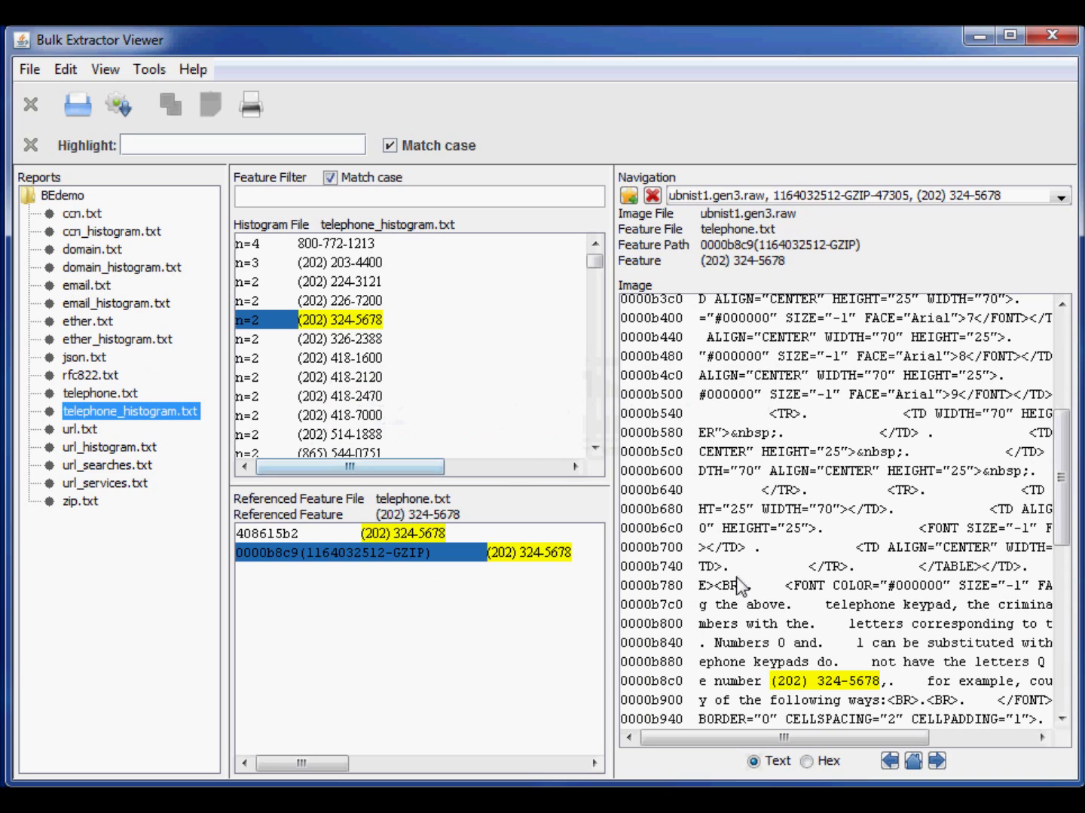
pyautogui.click(305, 262)
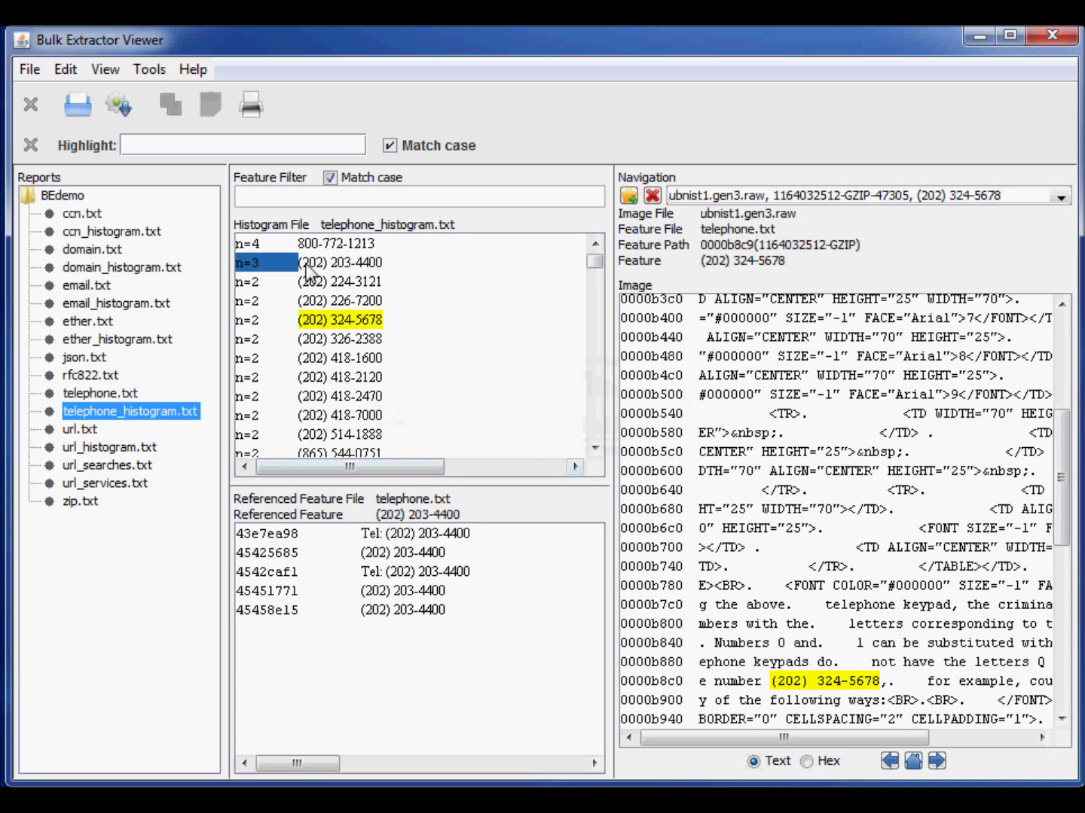
pyautogui.click(378, 537)
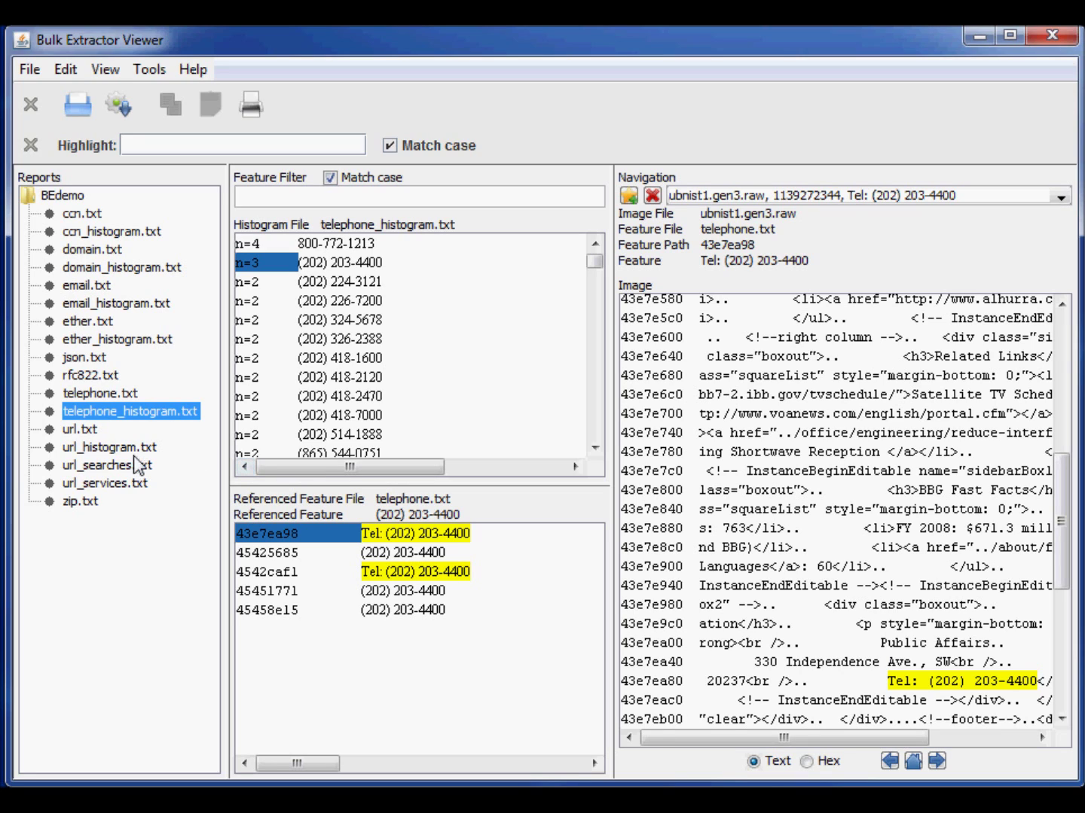
# Show an email.txt address's location in the image, then open email_histogram.txt
pyautogui.click(79, 286)
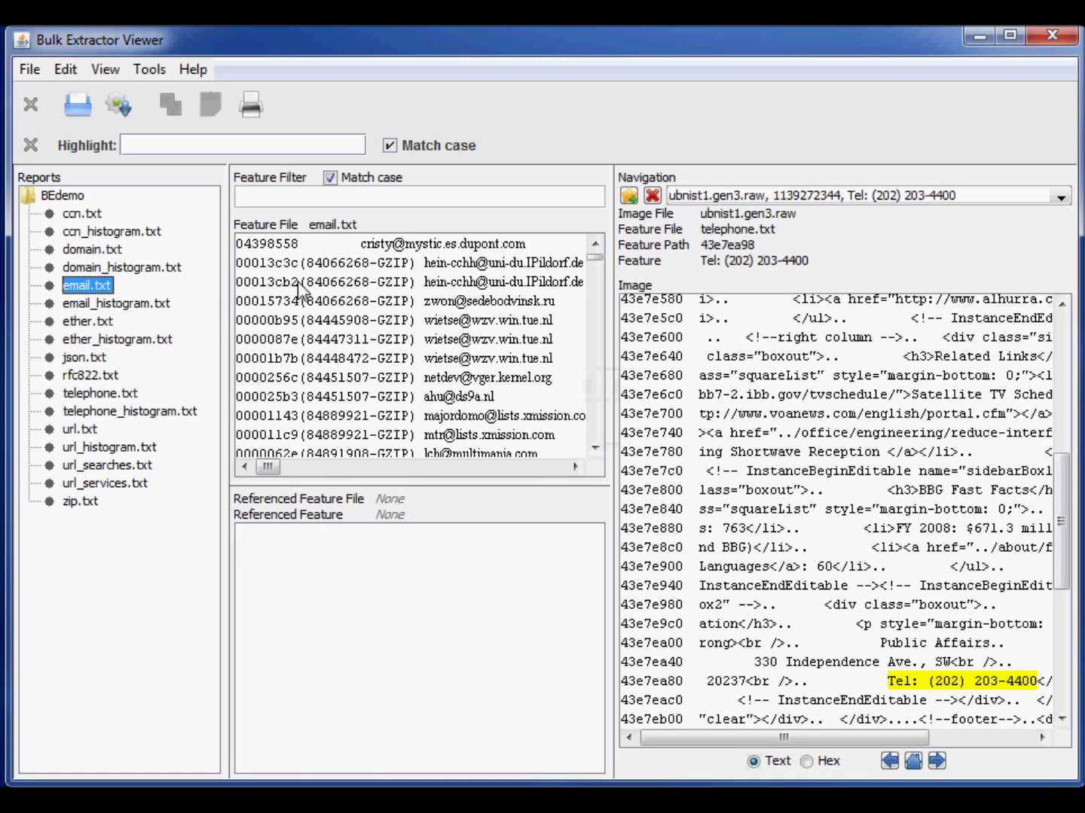
pyautogui.click(331, 265)
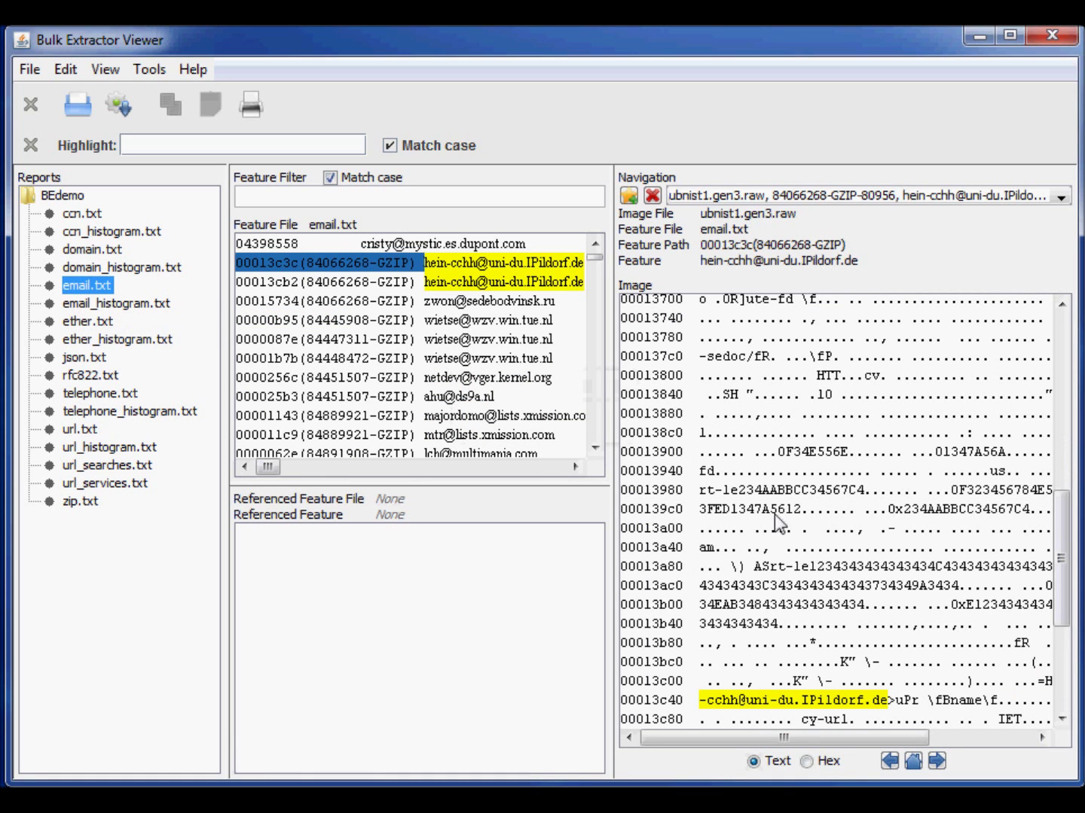
pyautogui.click(104, 304)
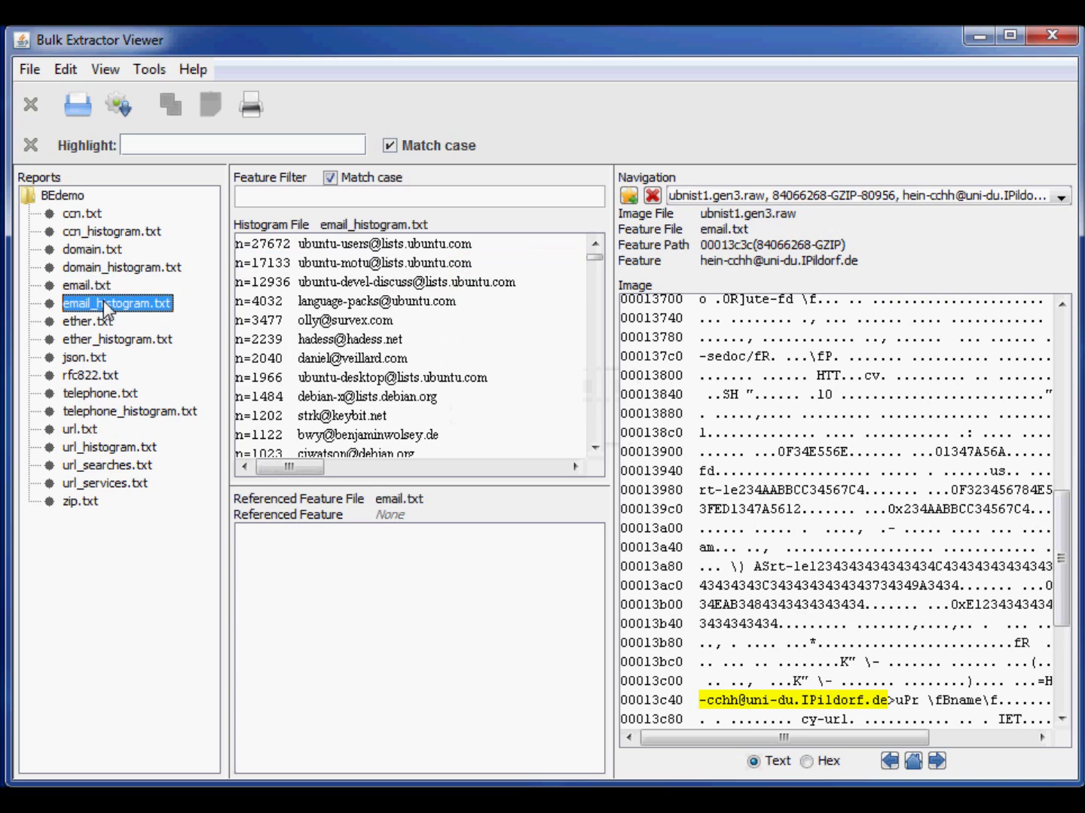